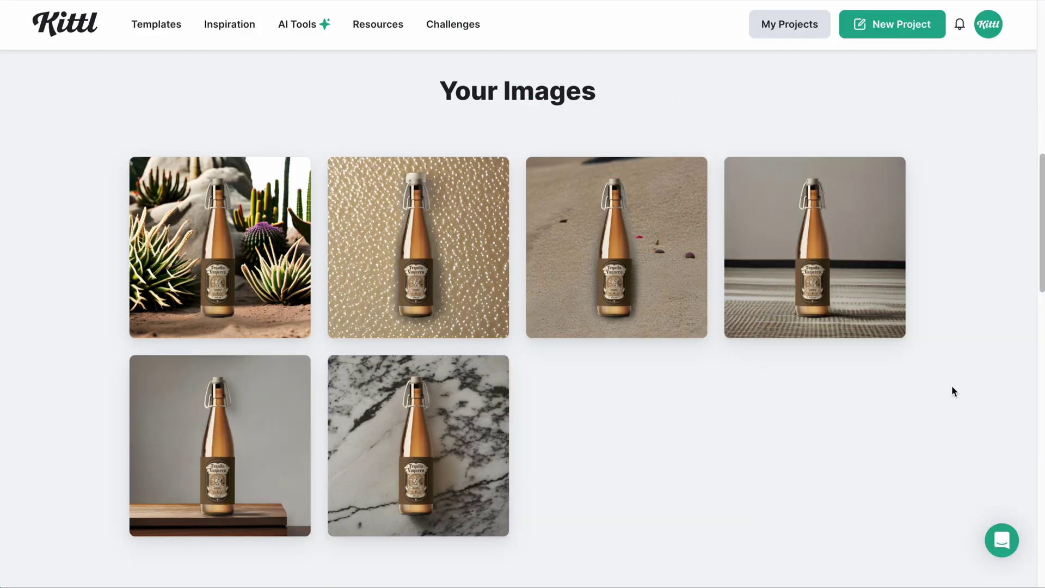
# Step: Open the Tequila El Vaquero - Cowboy project from My Projects in the editor
pyautogui.scroll(-1, 952, 392)
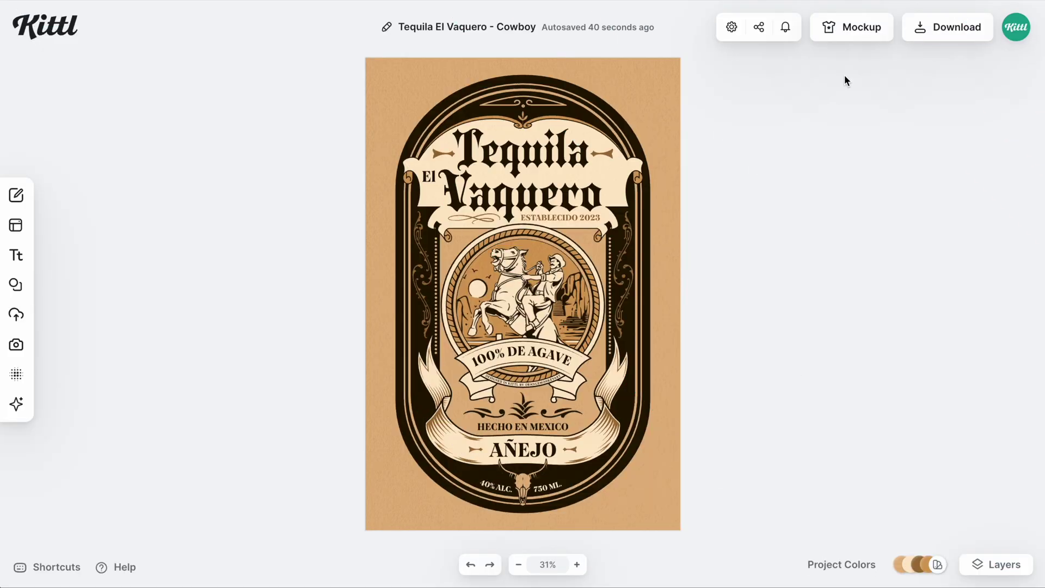
# Step: Preview the label as a mockup and list all 13 Packaging mockups
pyautogui.click(862, 32)
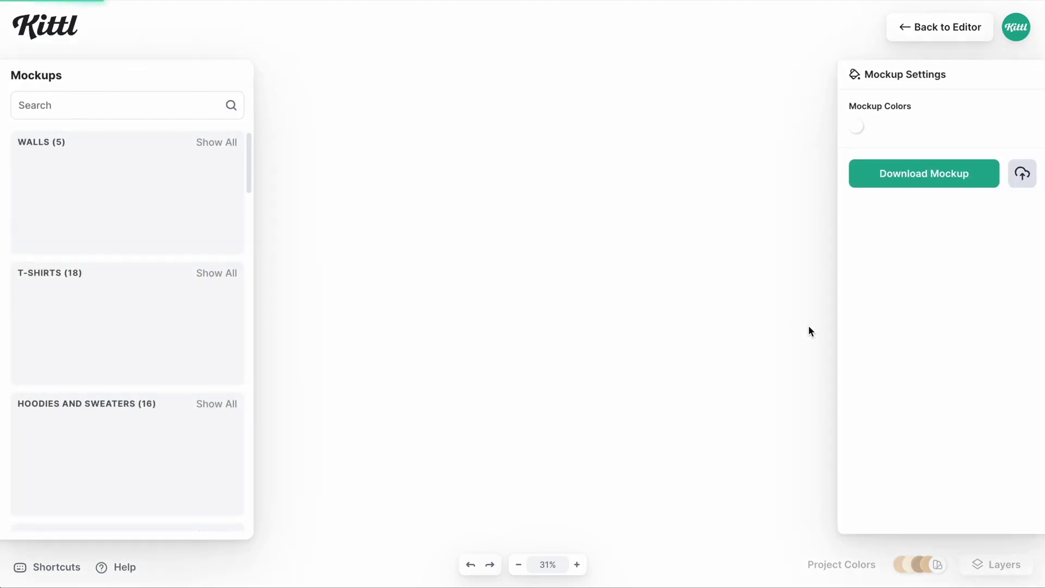
pyautogui.scroll(-2, 190, 386)
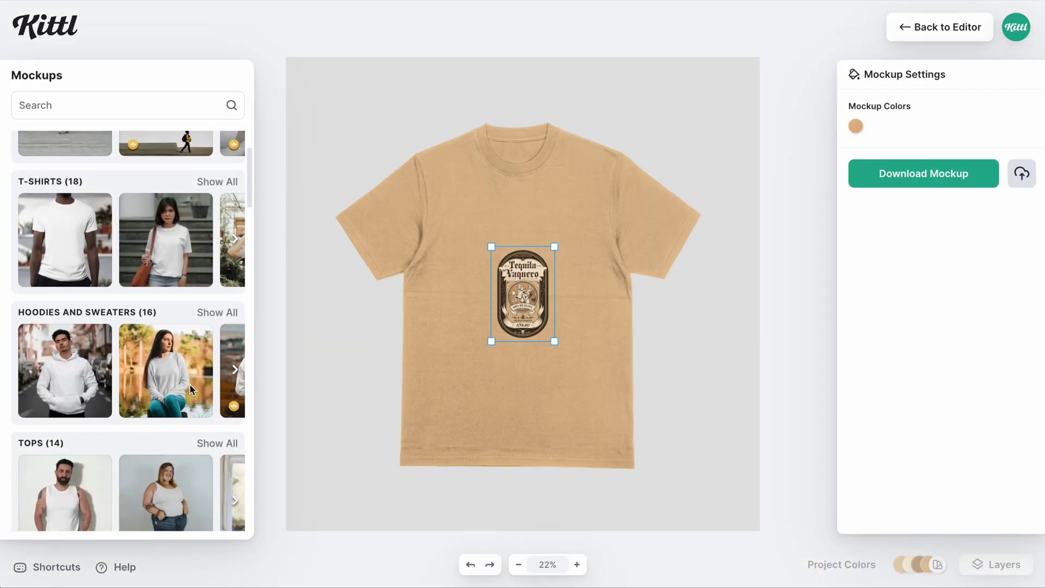
pyautogui.scroll(-20, 190, 384)
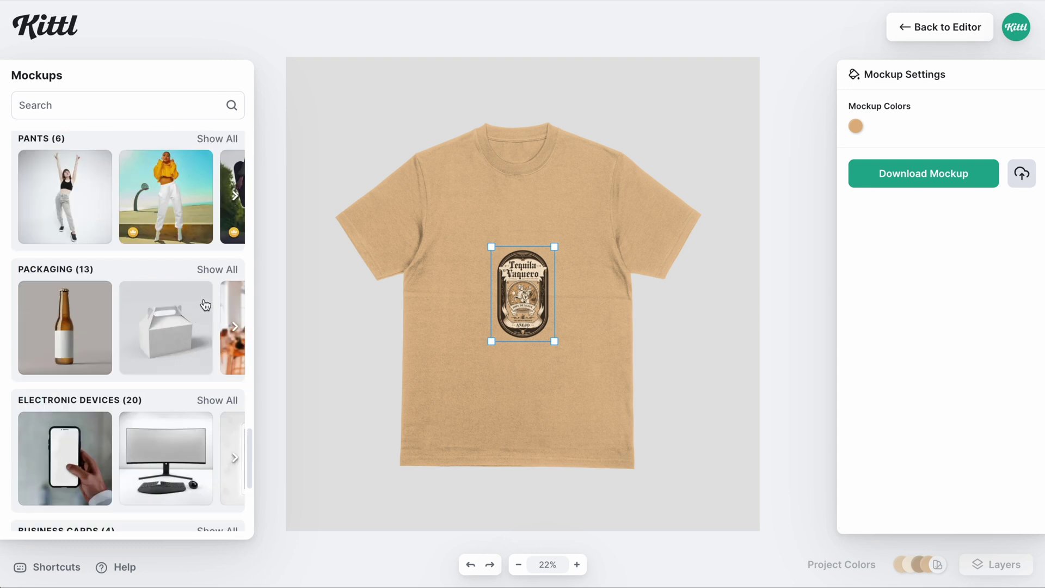
pyautogui.click(217, 269)
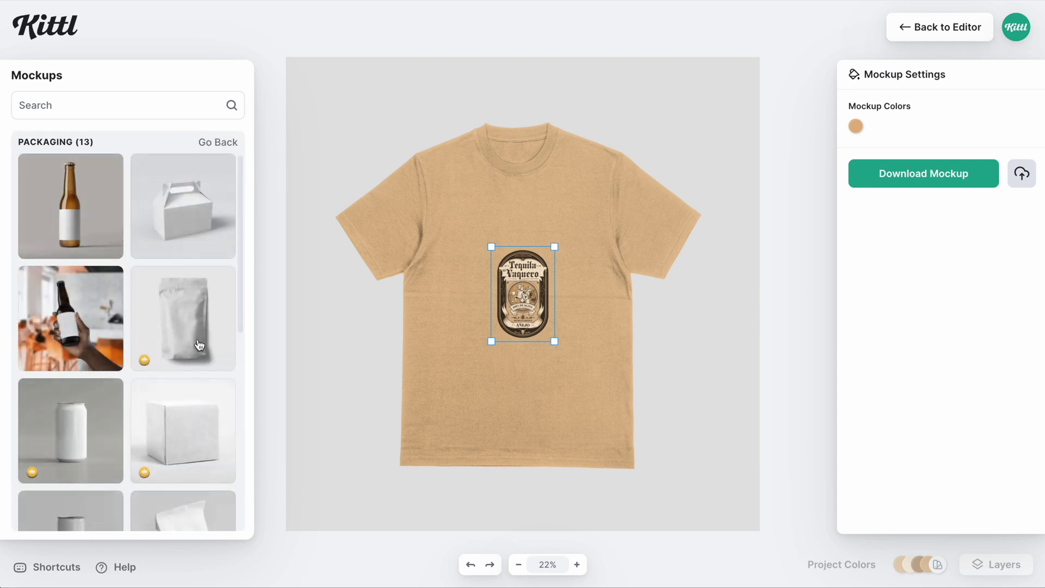
pyautogui.scroll(-6, 200, 344)
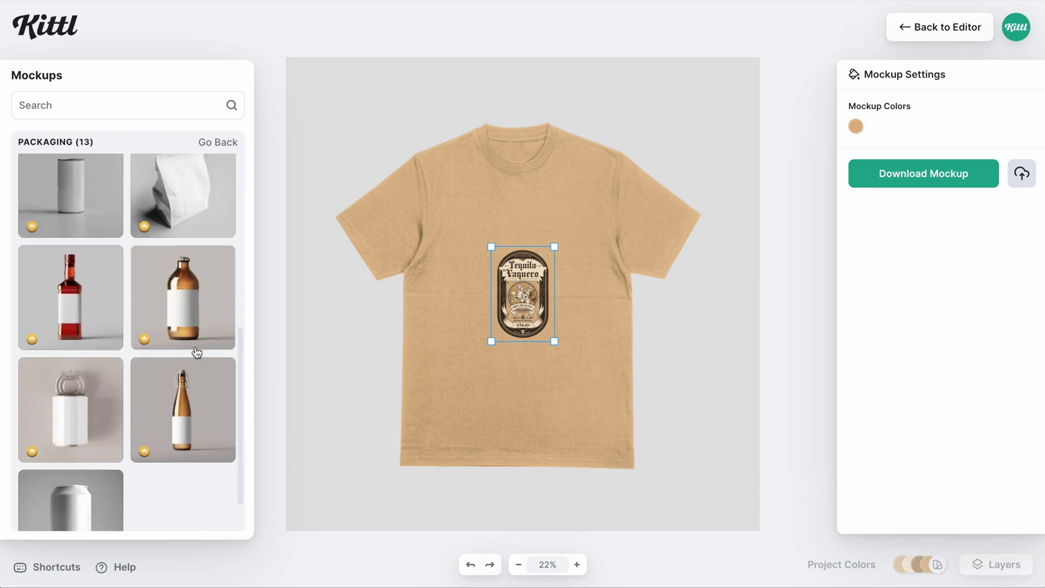
pyautogui.scroll(-2, 197, 353)
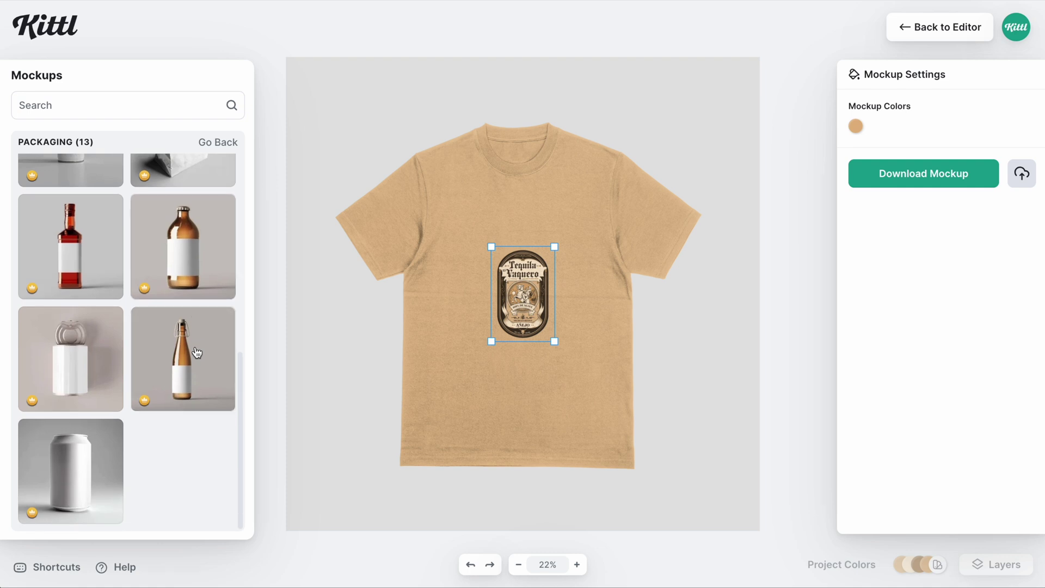
# Step: Put the label on the swing-top bottle mockup
pyautogui.click(183, 387)
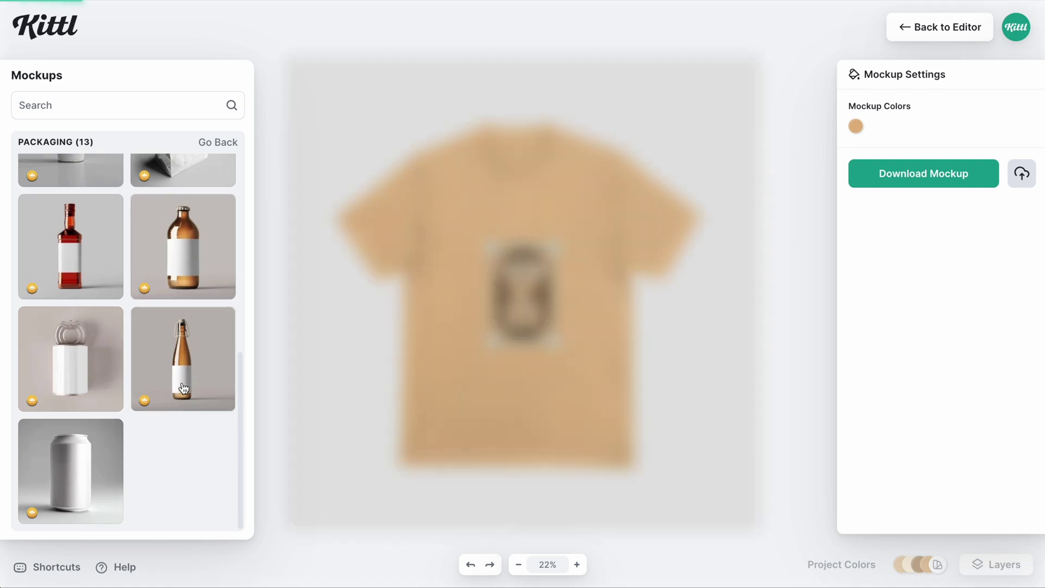
pyautogui.scroll(5, 482, 330)
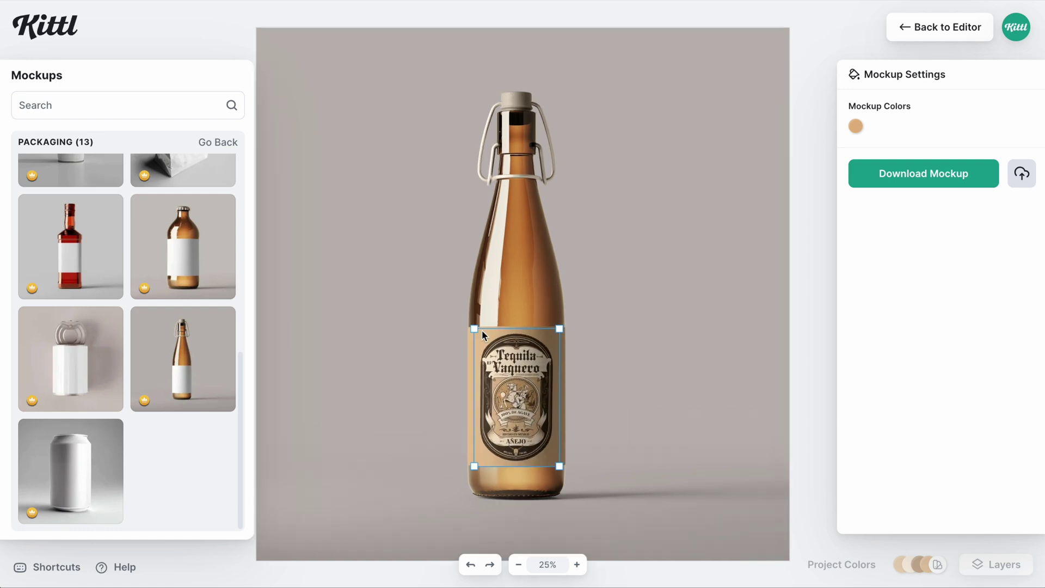
pyautogui.scroll(-8, 599, 272)
# Step: Give the bottle mockup a dark brown colour and download it as artboard (14).jpg
pyautogui.click(856, 125)
pyautogui.click(784, 226)
pyautogui.click(844, 135)
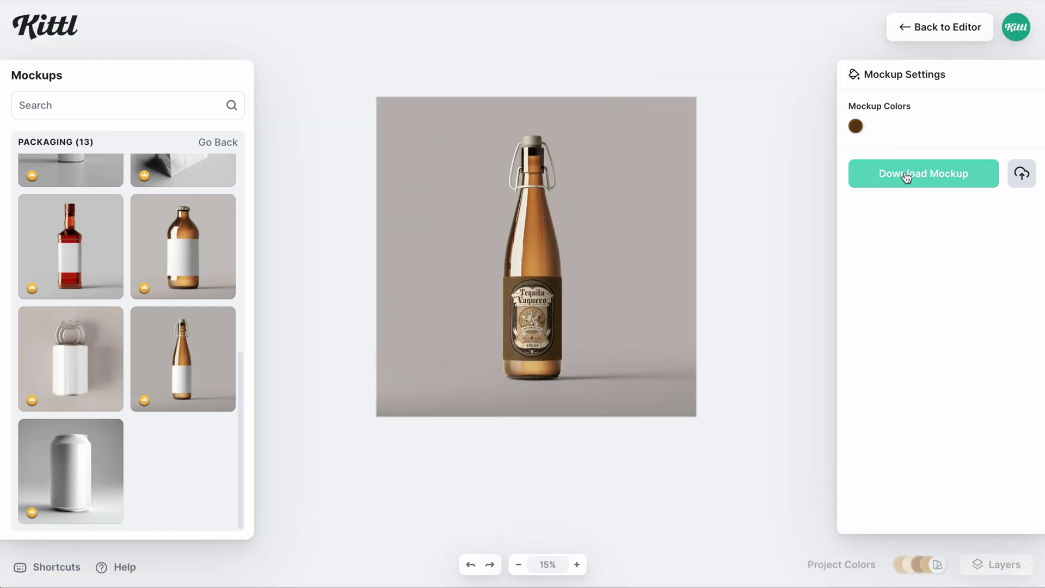
pyautogui.click(924, 179)
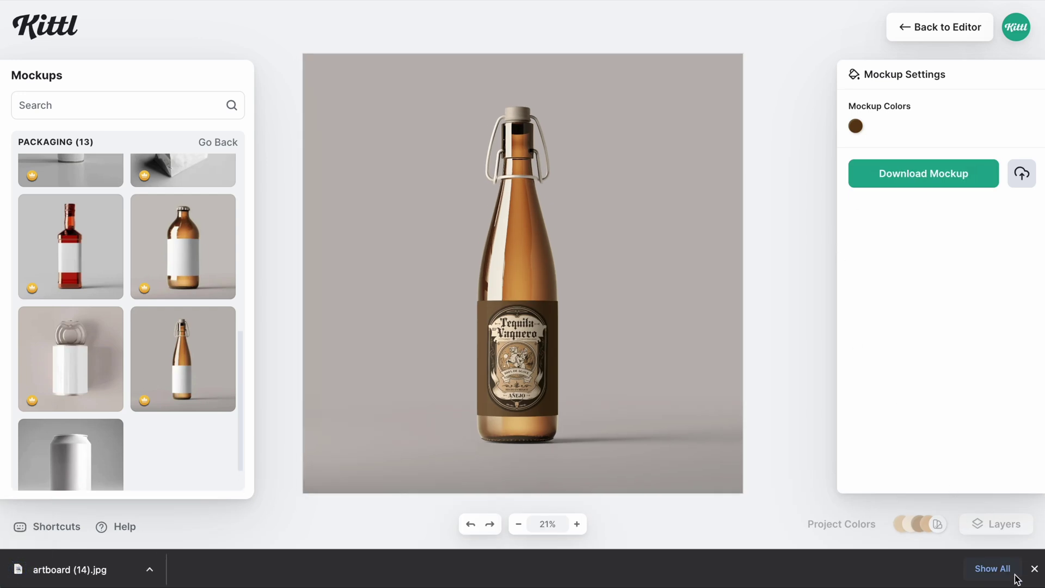
pyautogui.click(1034, 569)
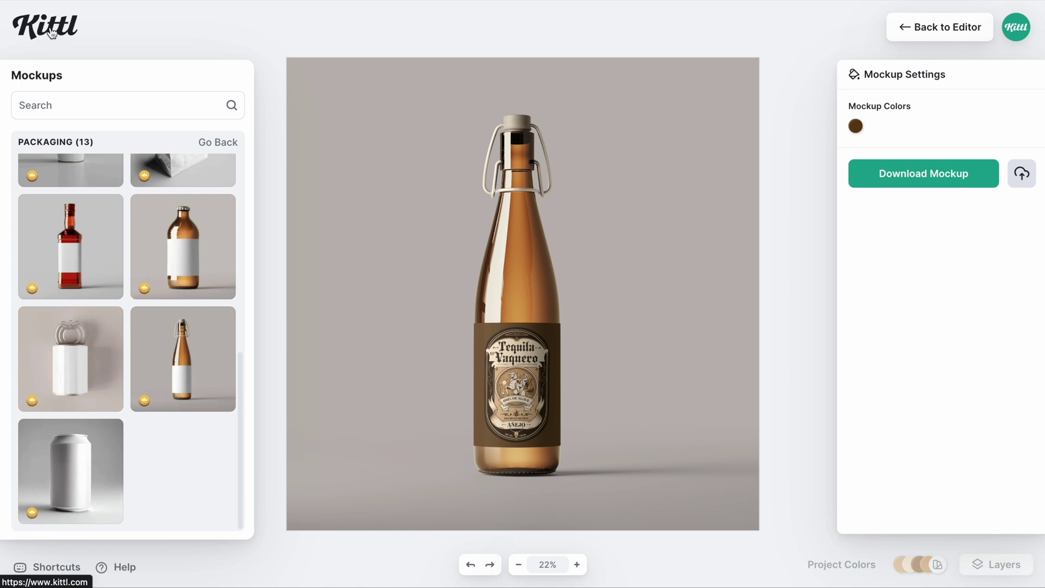
# Step: Go from the Kittl home page to AI Tools > AI Product Backgrounds and start it
pyautogui.click(143, 54)
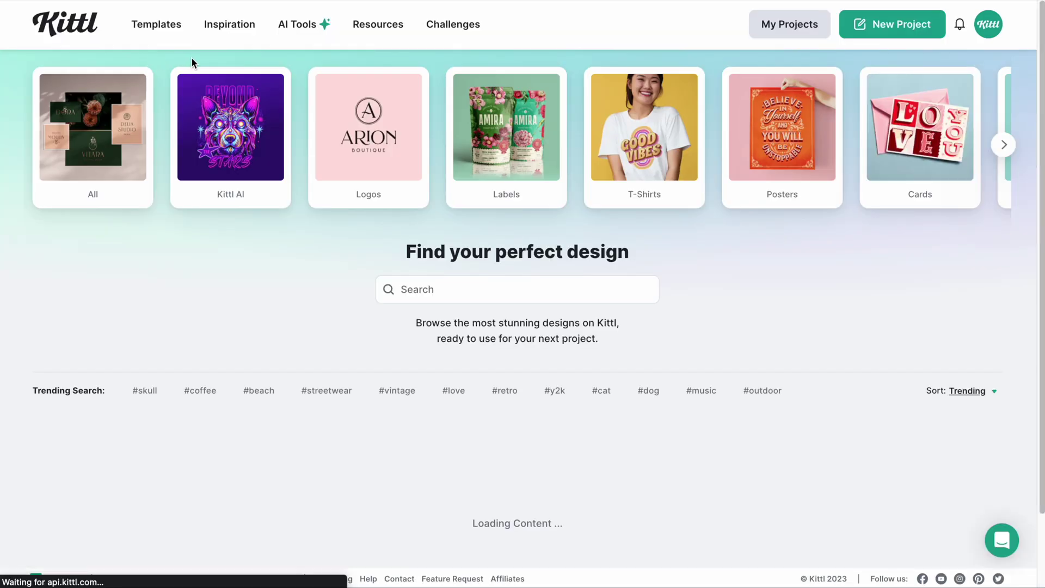
pyautogui.moveTo(306, 27)
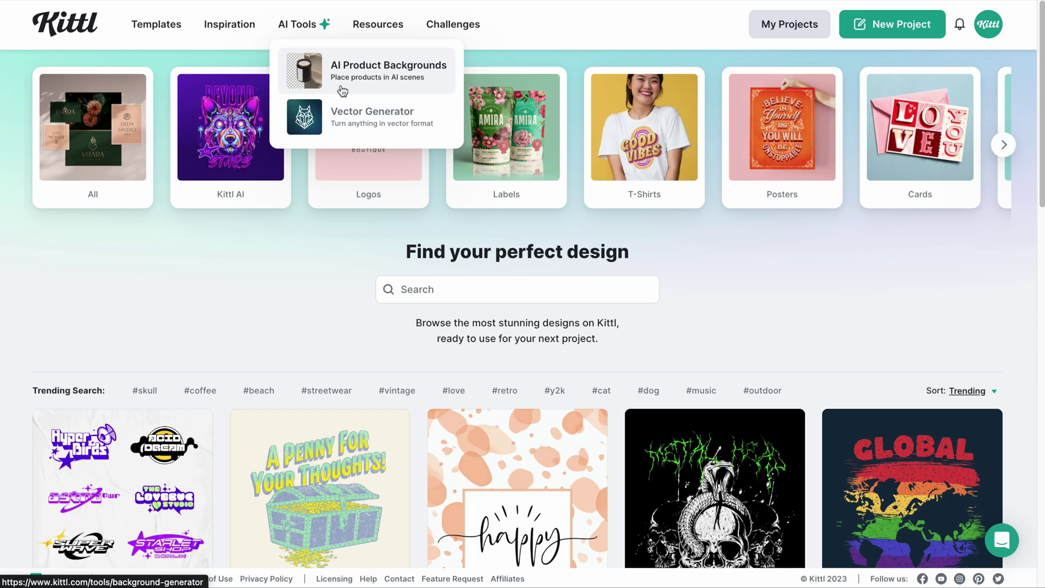
pyautogui.click(385, 66)
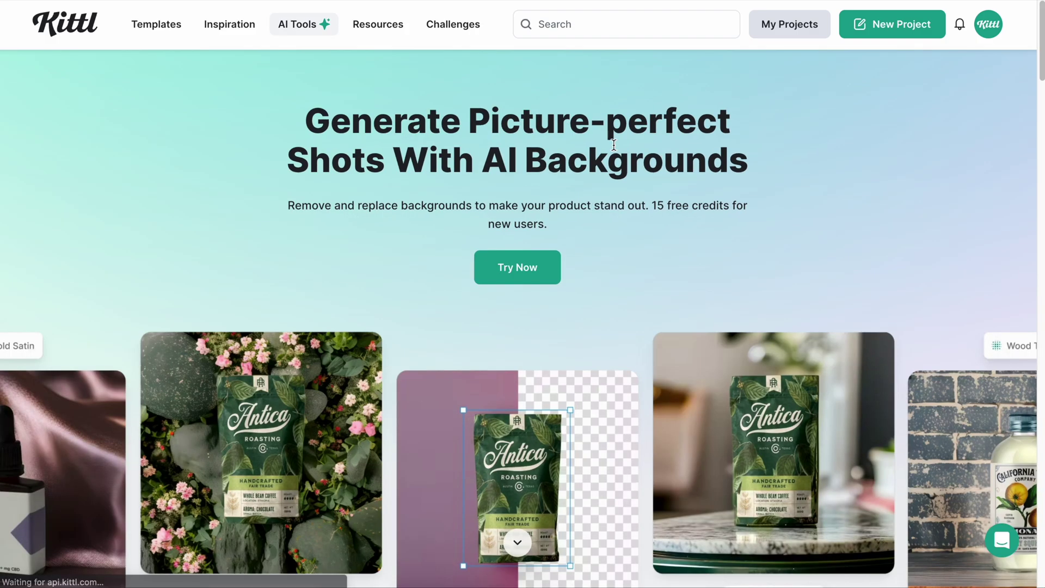
pyautogui.click(505, 270)
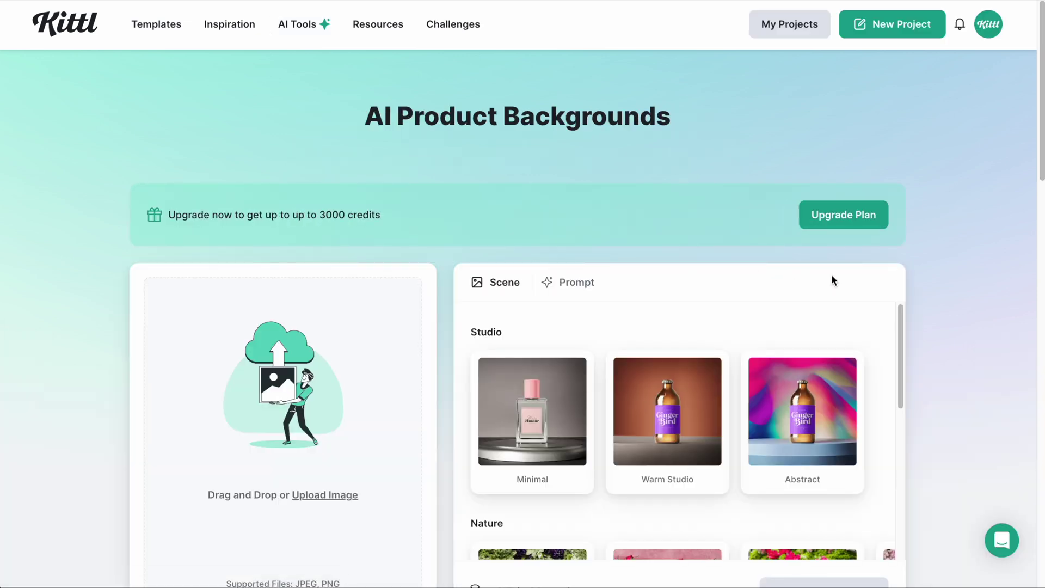
# Step: Drop the downloaded bottle mockup JPG into the Drag and Drop upload box
pyautogui.scroll(-2, 857, 276)
pyautogui.scroll(-1, 857, 281)
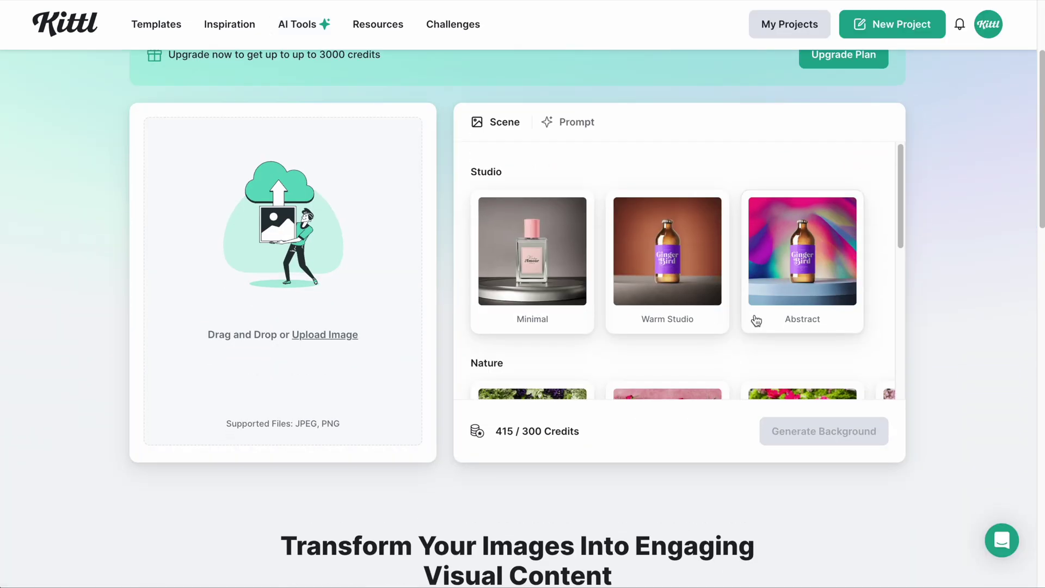
pyautogui.moveTo(1027, 205); pyautogui.dragTo(272, 259)
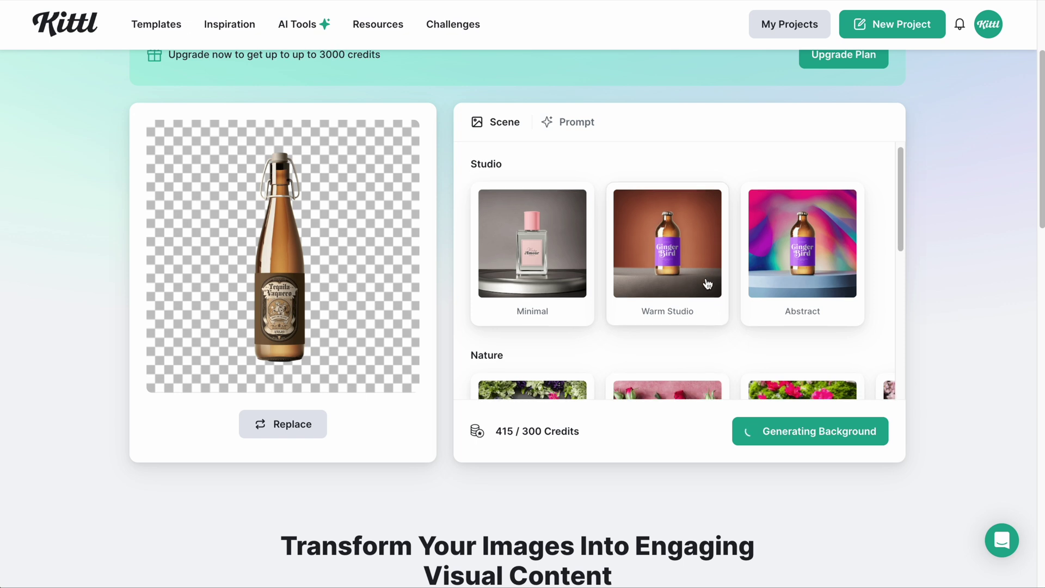
pyautogui.scroll(-3, 707, 284)
pyautogui.hscroll(4, 704, 283)
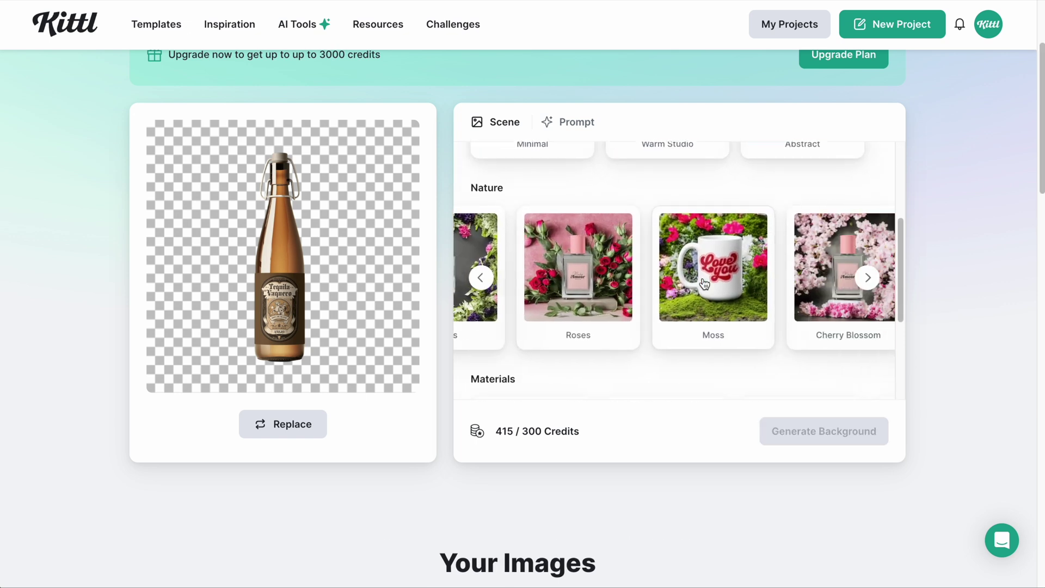
pyautogui.hscroll(-4, 704, 283)
pyautogui.scroll(-6, 694, 295)
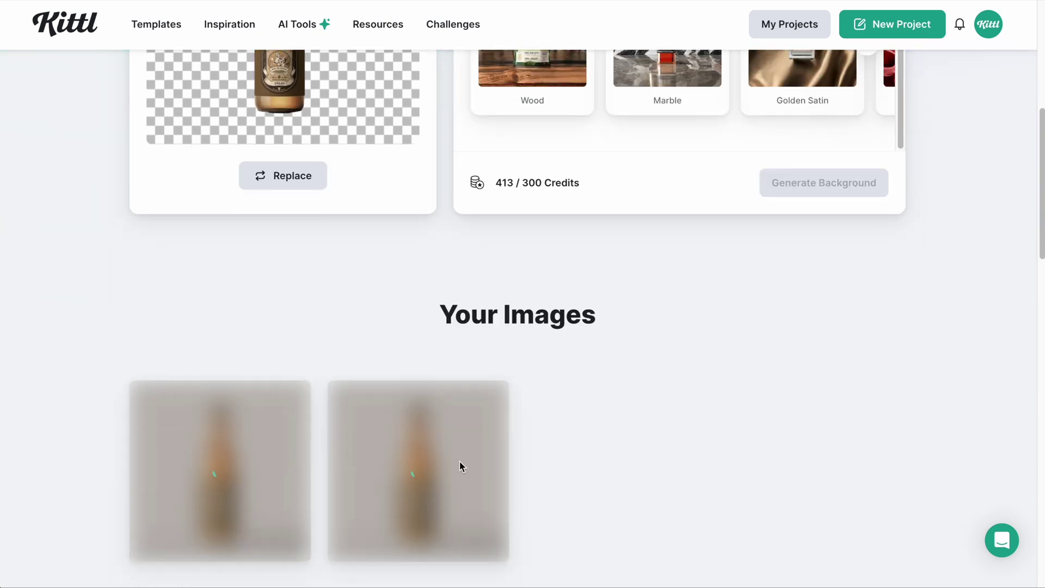
pyautogui.scroll(4, 668, 429)
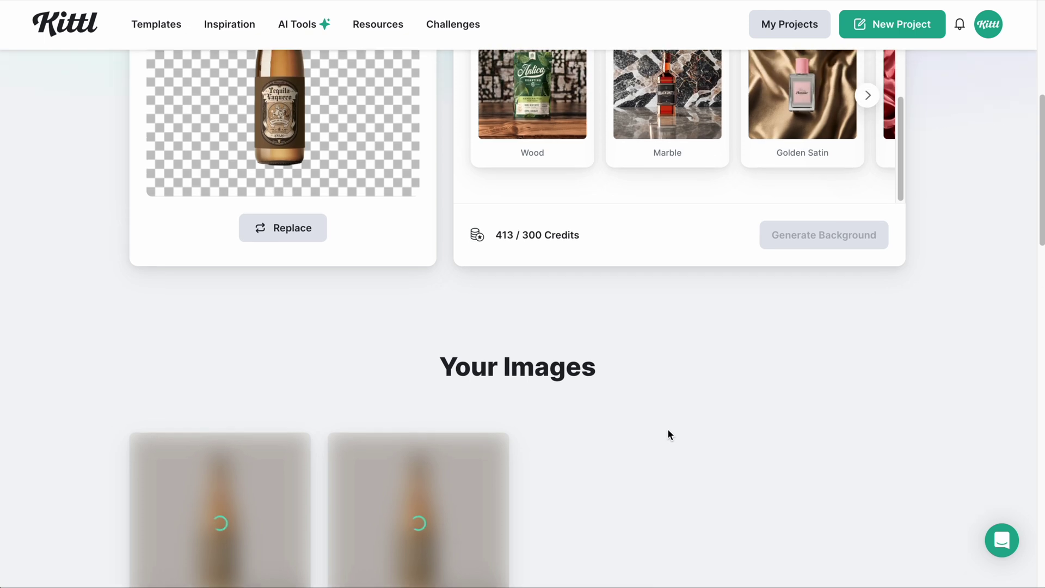
pyautogui.scroll(3, 668, 430)
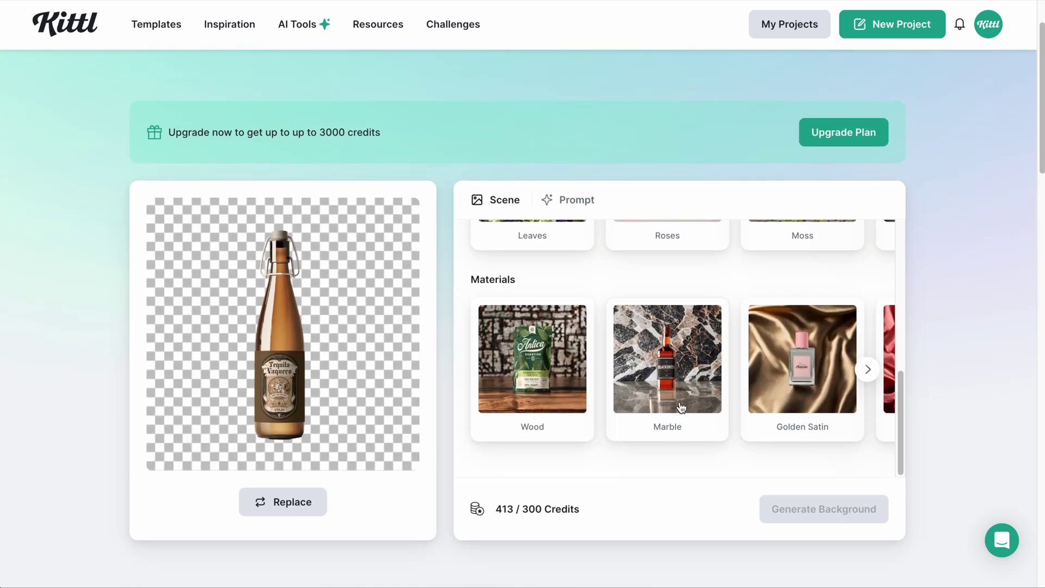
pyautogui.scroll(4, 686, 379)
pyautogui.scroll(2, 688, 379)
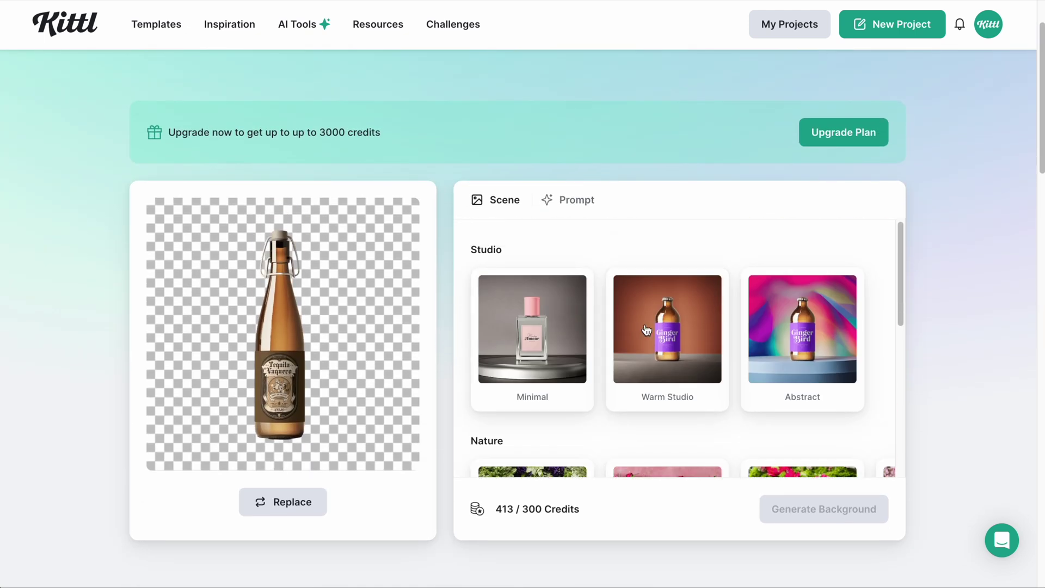
# Step: Generate a Warm Studio scene background for the bottle
pyautogui.click(666, 331)
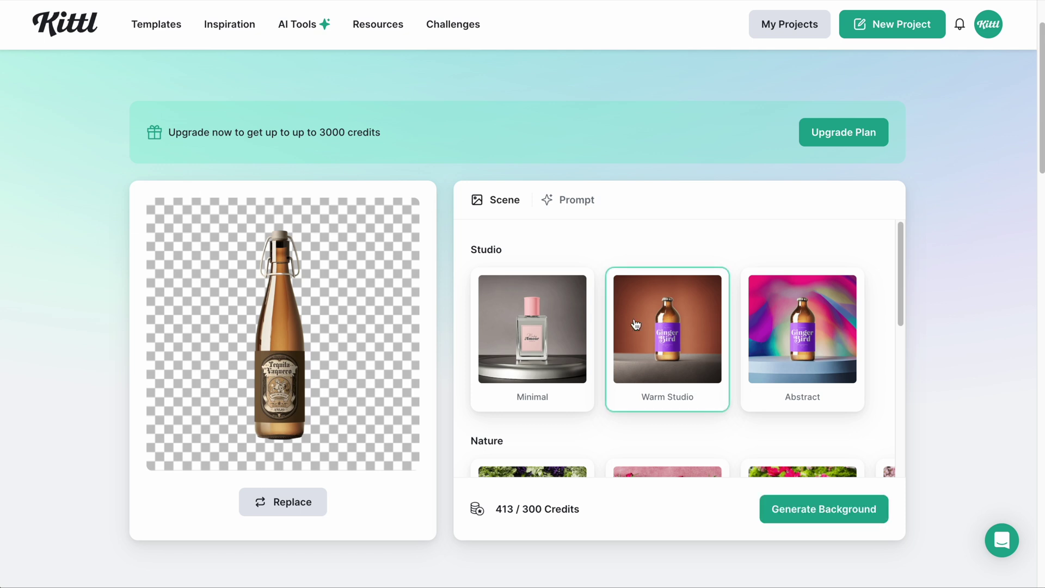
pyautogui.click(822, 509)
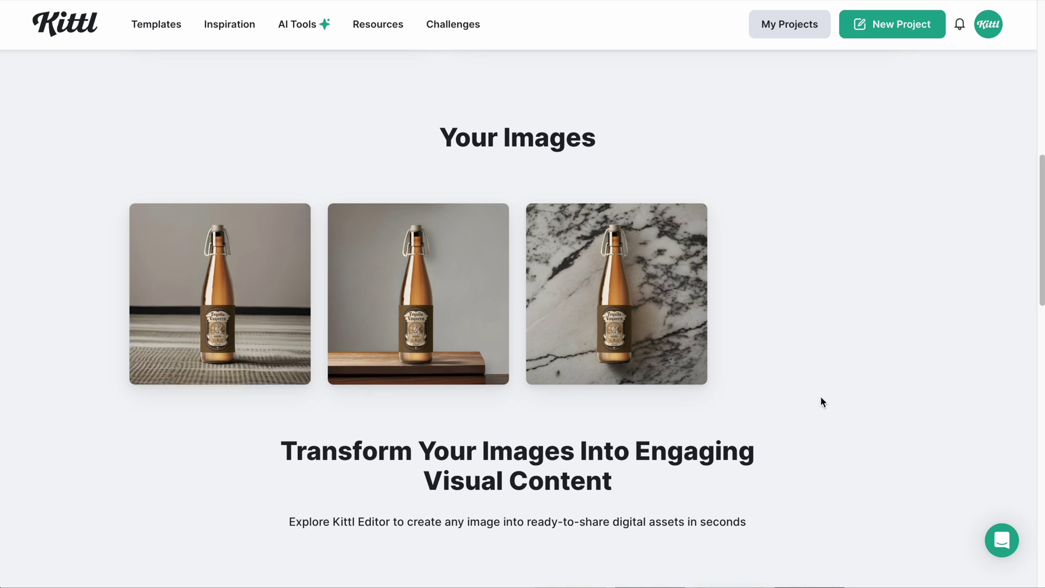
pyautogui.moveTo(490, 372)
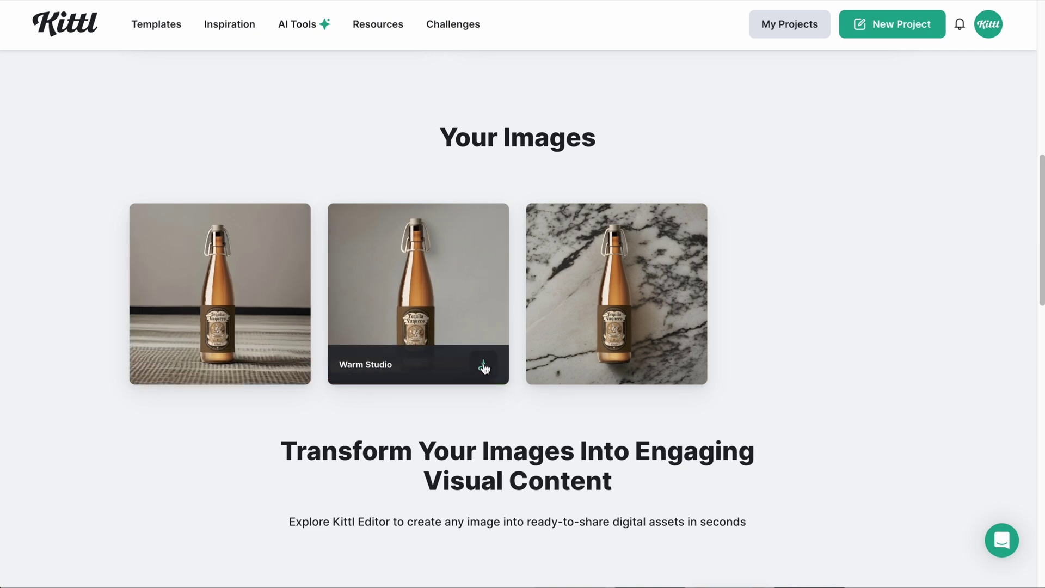
# Step: Download the Warm Studio image, then generate a background from 'product sitting on a sandy beach'
pyautogui.click(483, 367)
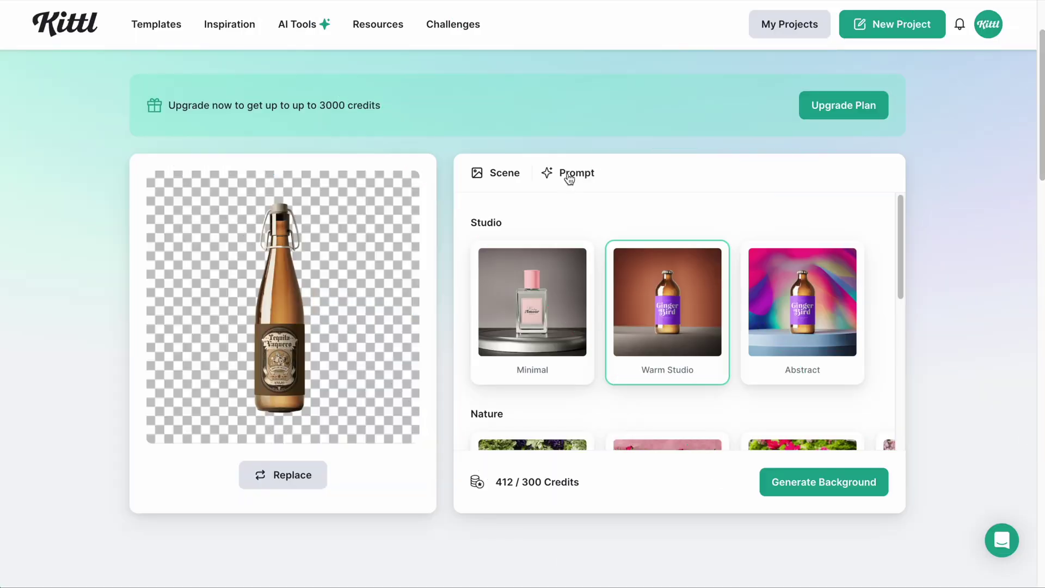
pyautogui.click(556, 174)
pyautogui.scroll(-2, 553, 177)
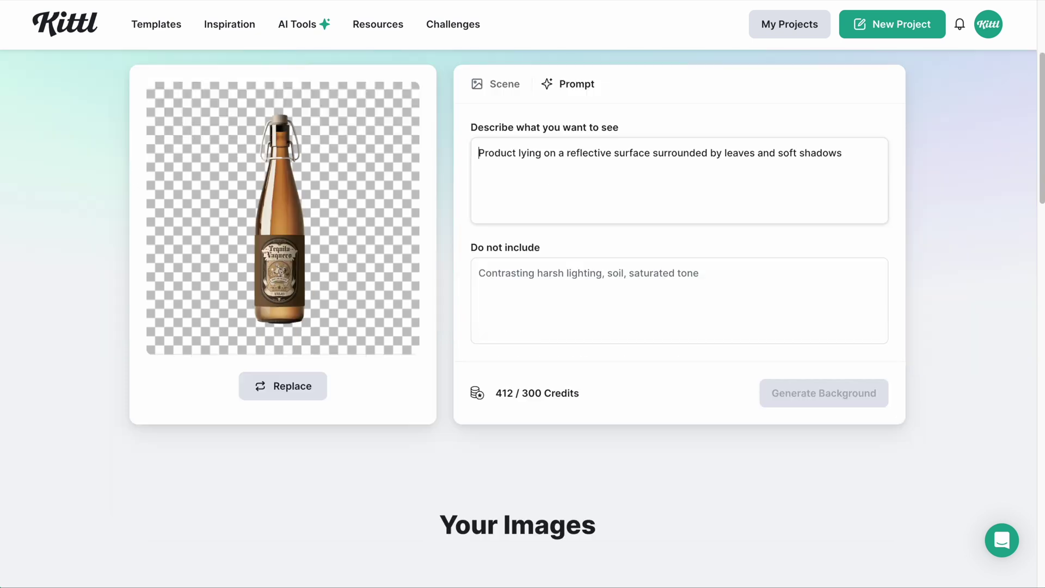
pyautogui.write('p')
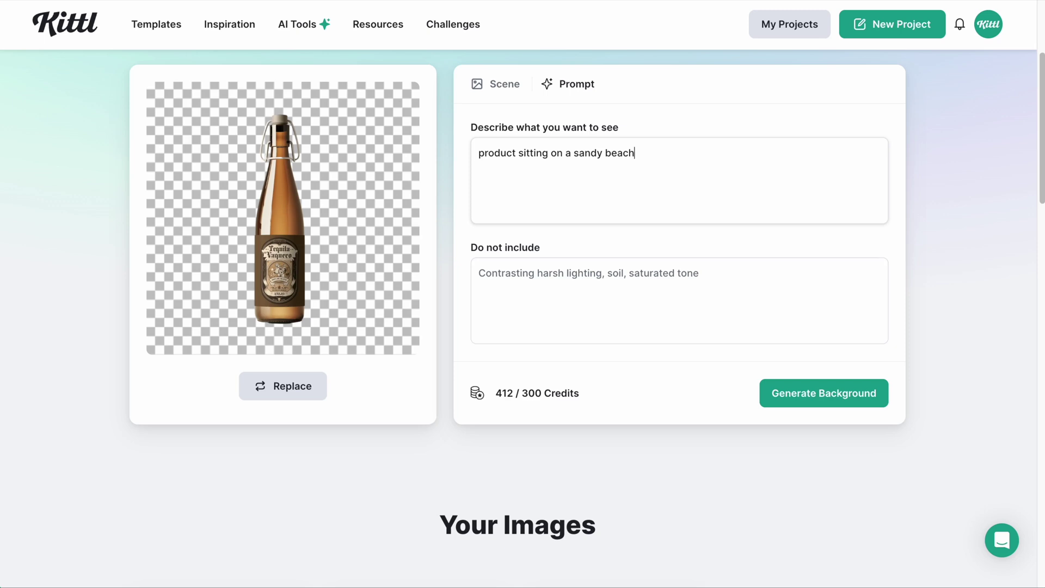
pyautogui.click(841, 399)
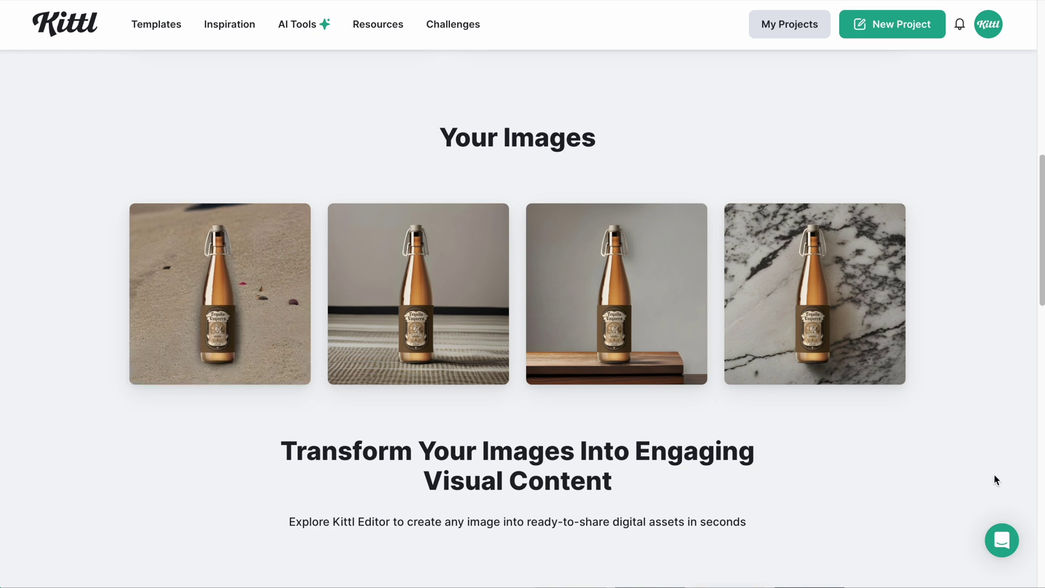
# Step: Change the prompt's 'on a sandy beach' to 'in sand' and generate that background
pyautogui.scroll(10, 968, 406)
pyautogui.scroll(-4, 666, 345)
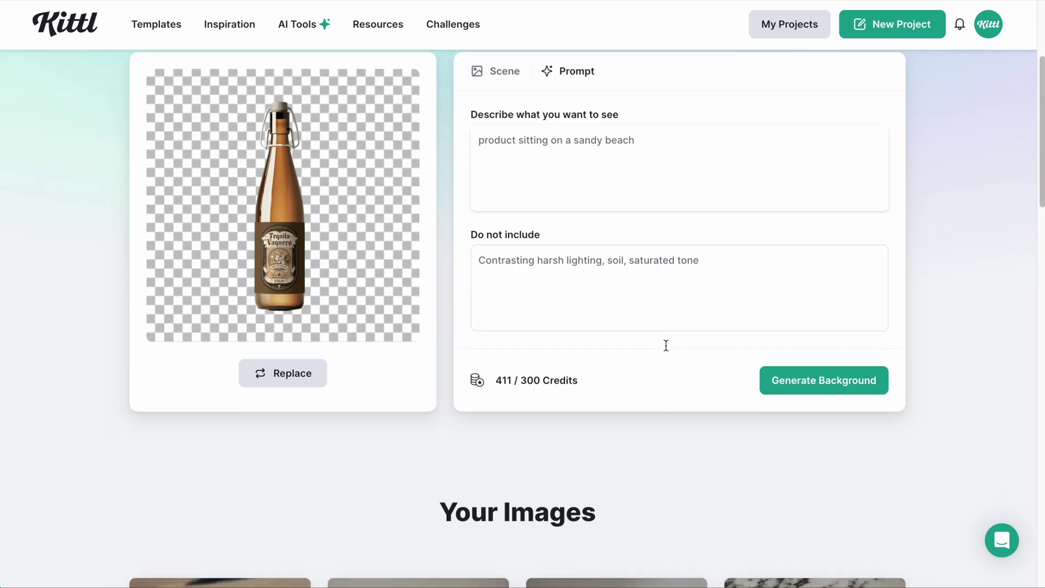
pyautogui.click(546, 158)
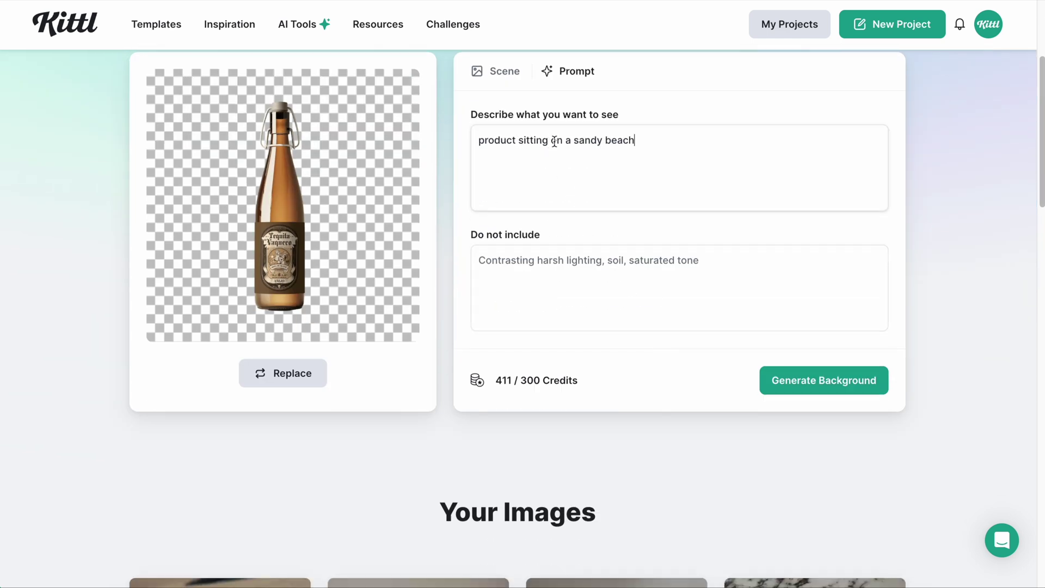
pyautogui.moveTo(556, 140); pyautogui.dragTo(656, 143)
pyautogui.write('in sand')
pyautogui.click(824, 380)
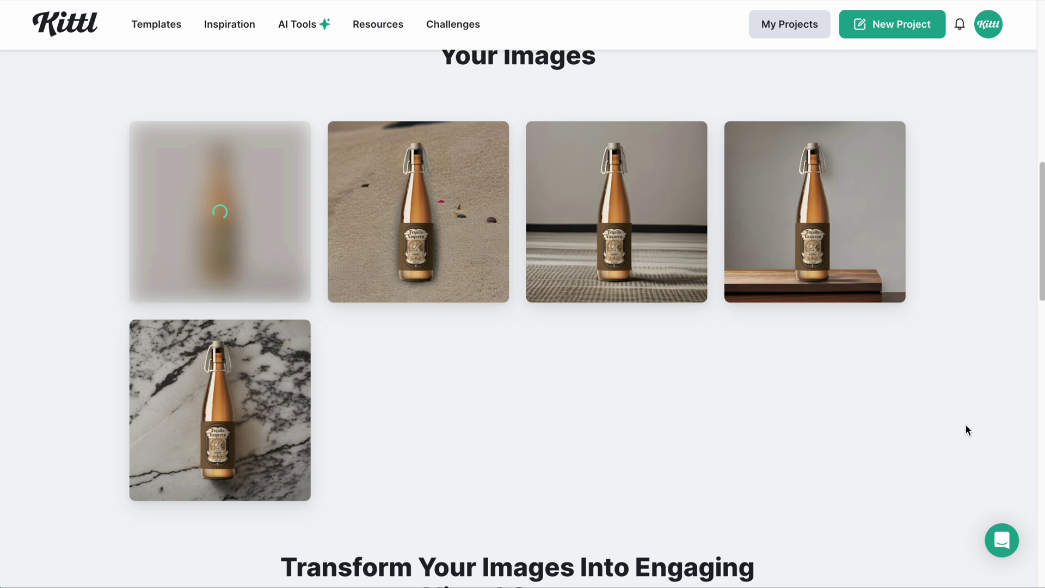
# Step: Replace the prompt ending with 'a dessert with cactus plants' and generate that background
pyautogui.scroll(2, 966, 430)
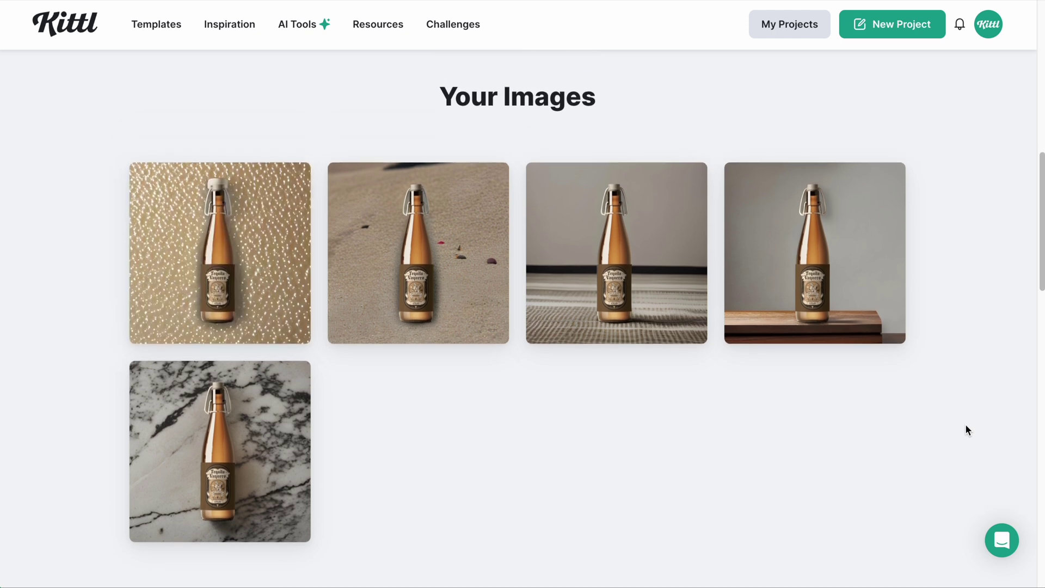
pyautogui.scroll(8, 967, 431)
pyautogui.moveTo(562, 182); pyautogui.dragTo(670, 182)
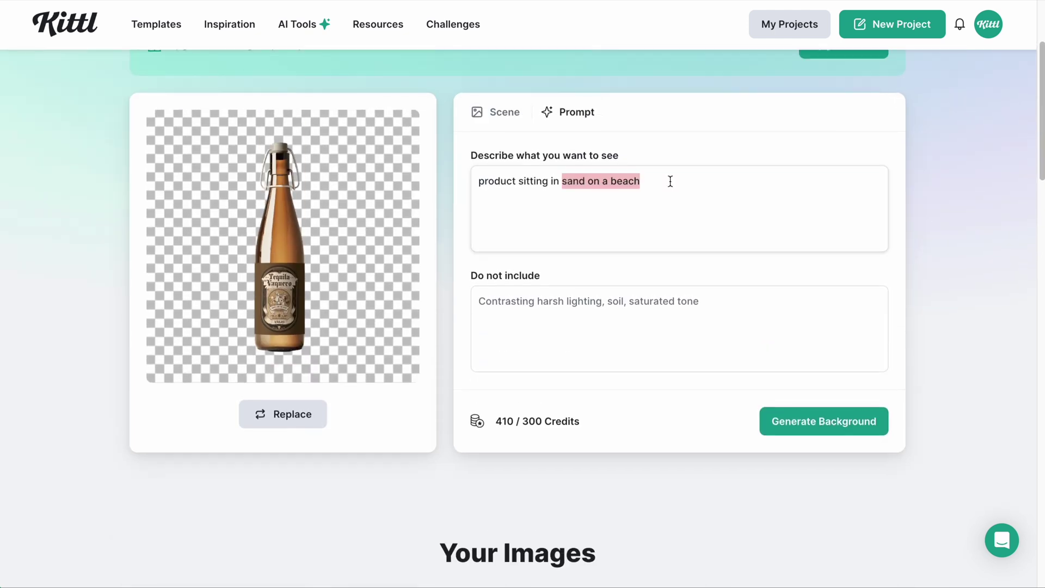
pyautogui.press('BackSpace')
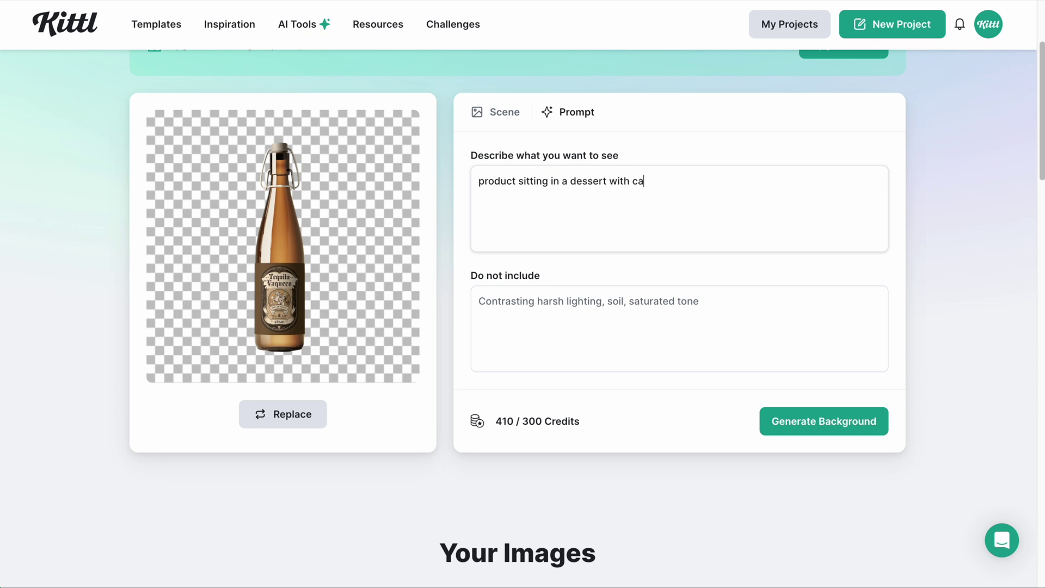
pyautogui.write('a dessert with cactus plants')
pyautogui.press('Return')
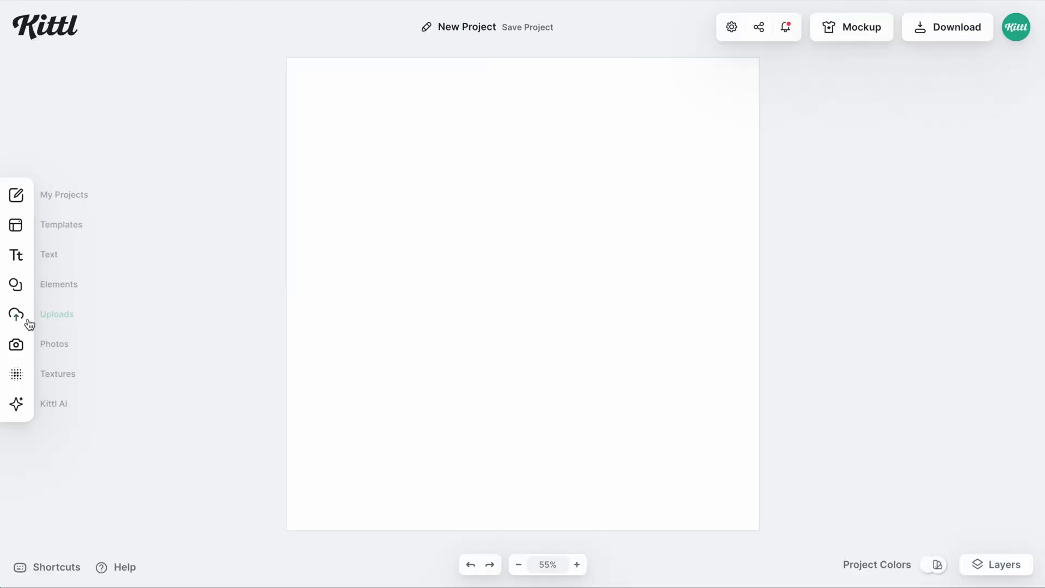
# Step: Place the bottle-on-wooden-shelf image from Uploads' AI Generated folder onto the canvas
pyautogui.click(24, 322)
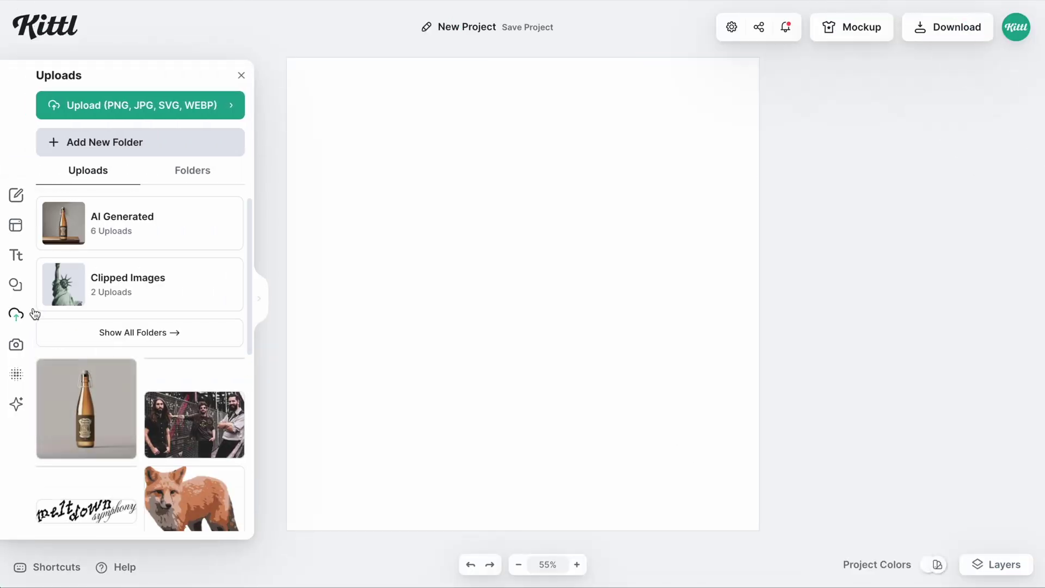
pyautogui.click(103, 210)
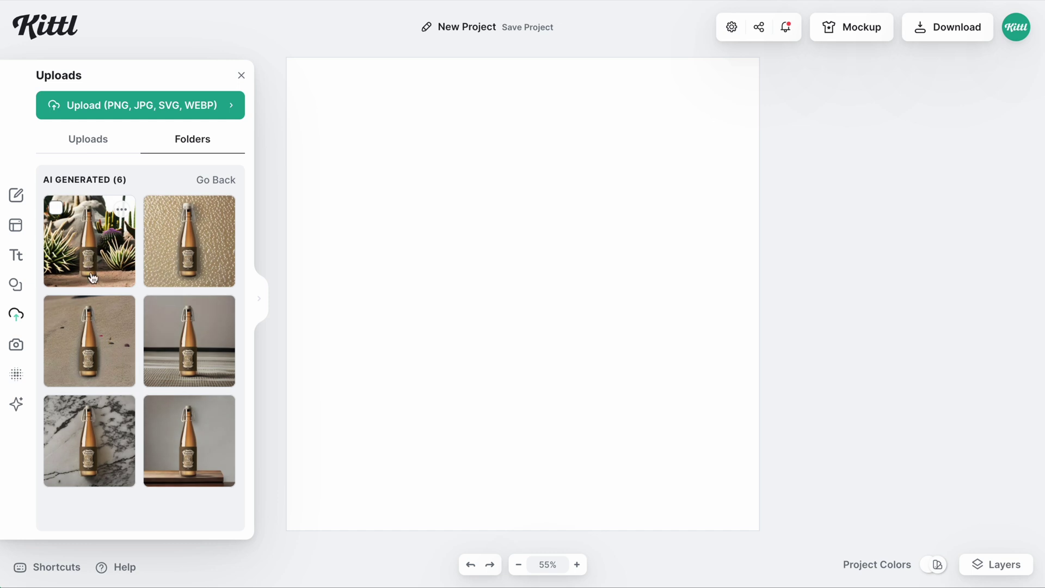
pyautogui.click(177, 416)
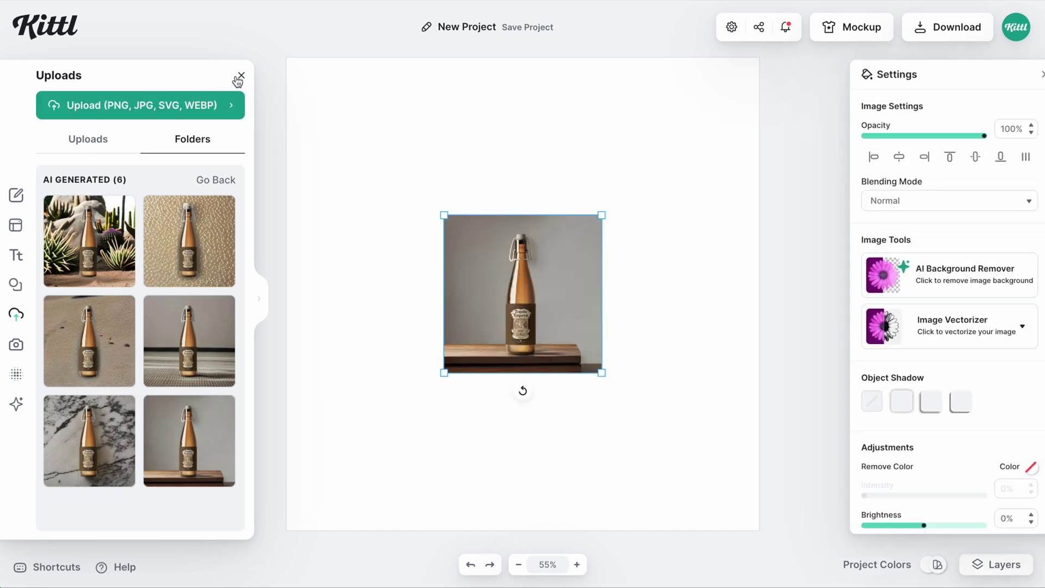
pyautogui.click(241, 75)
# Step: Enlarge the bottle image to fill the canvas and set its shadow to none
pyautogui.moveTo(604, 217); pyautogui.dragTo(769, 91)
pyautogui.click(878, 406)
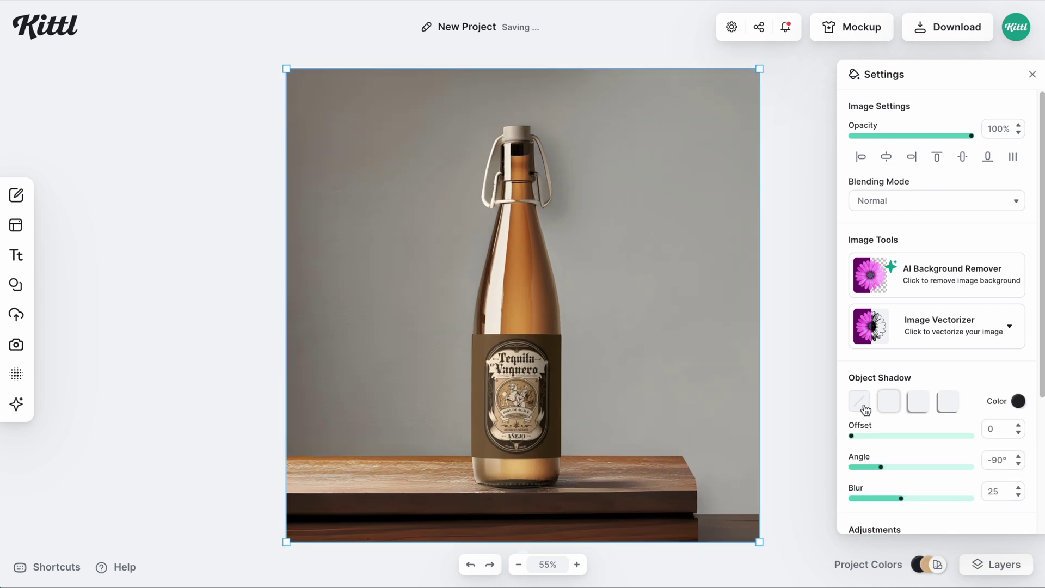
pyautogui.click(864, 407)
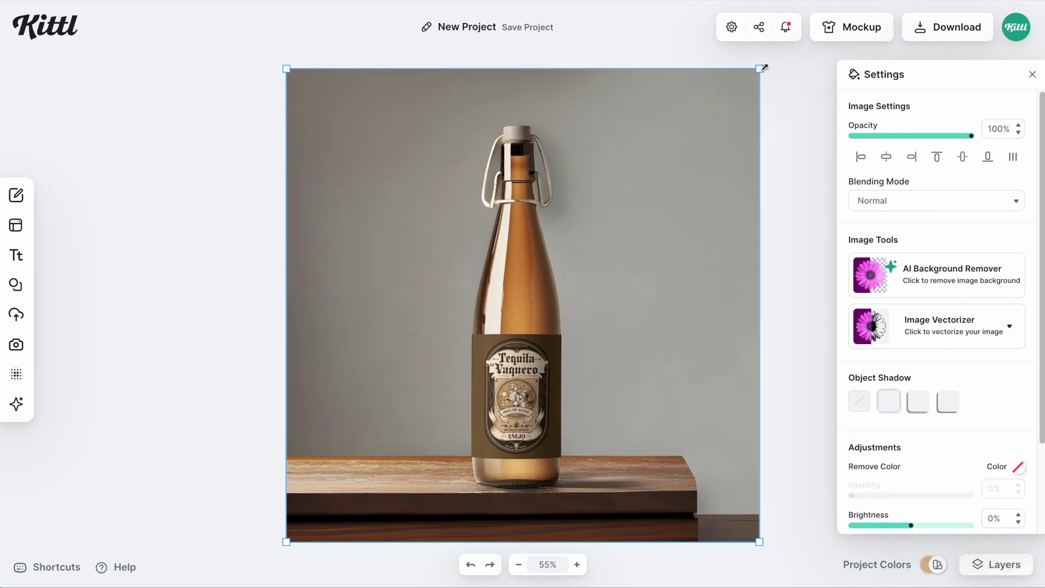
# Step: Add a headline text box beginning 'For the' and set it in the Charoe typeface
pyautogui.click(812, 165)
pyautogui.write('tFor the true ri')
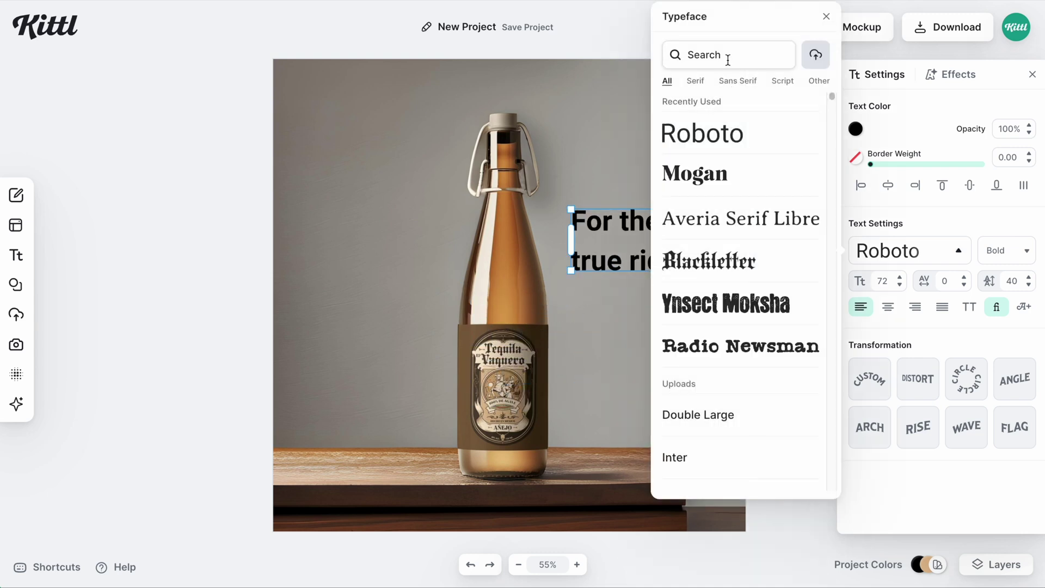
pyautogui.click(737, 79)
pyautogui.scroll(-5, 707, 326)
pyautogui.click(712, 254)
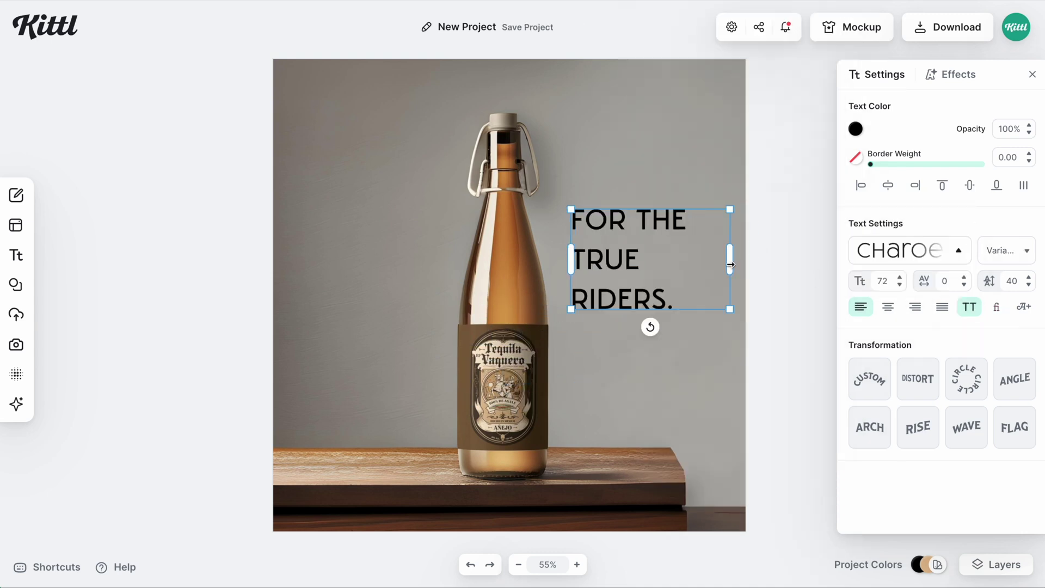
# Step: Narrow the dark gradient rectangle so it covers only the right side
pyautogui.rightClick(525, 201)
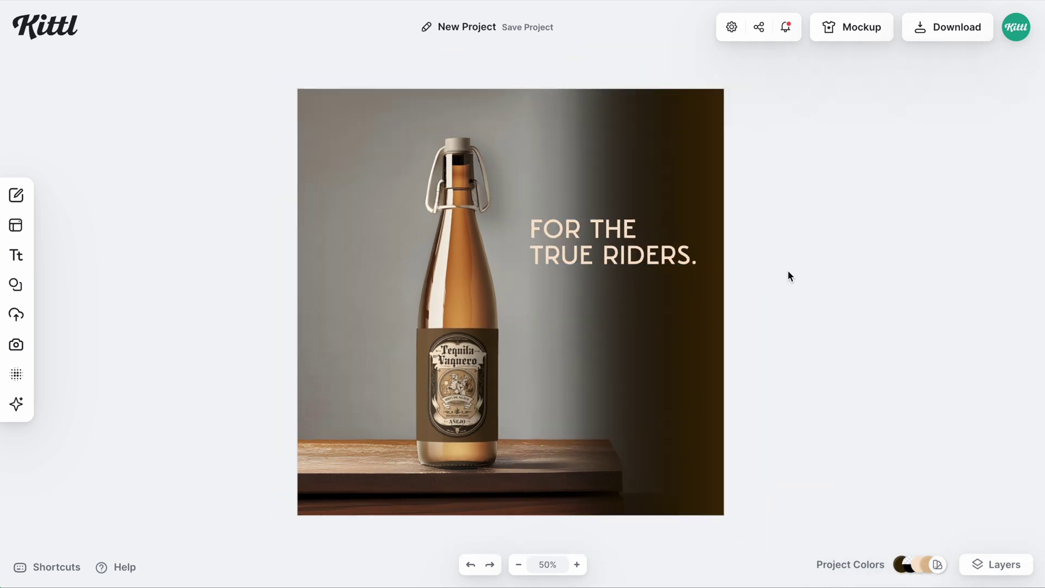
pyautogui.click(738, 325)
pyautogui.moveTo(738, 325); pyautogui.dragTo(661, 332)
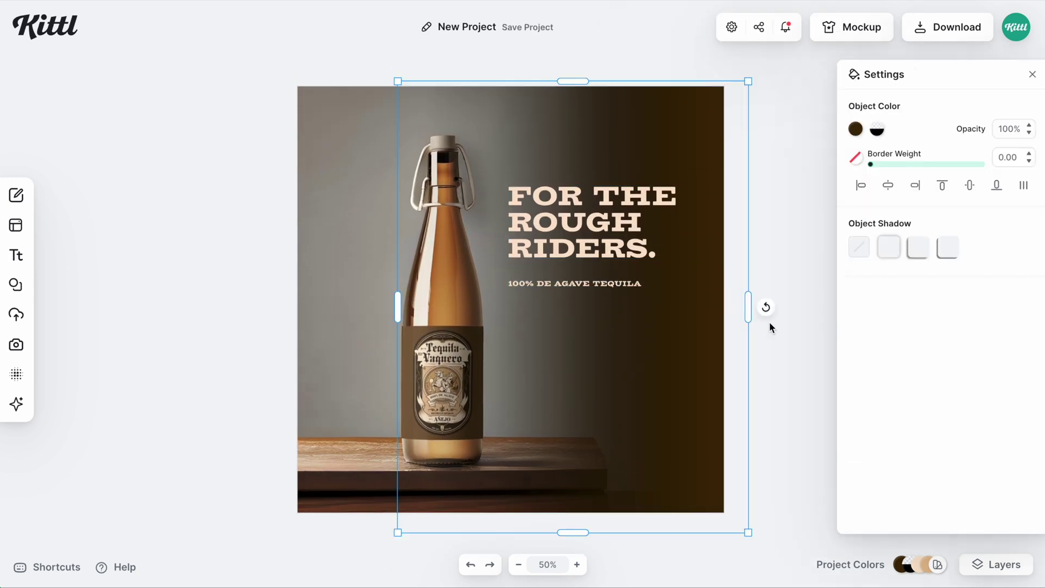
pyautogui.click(16, 284)
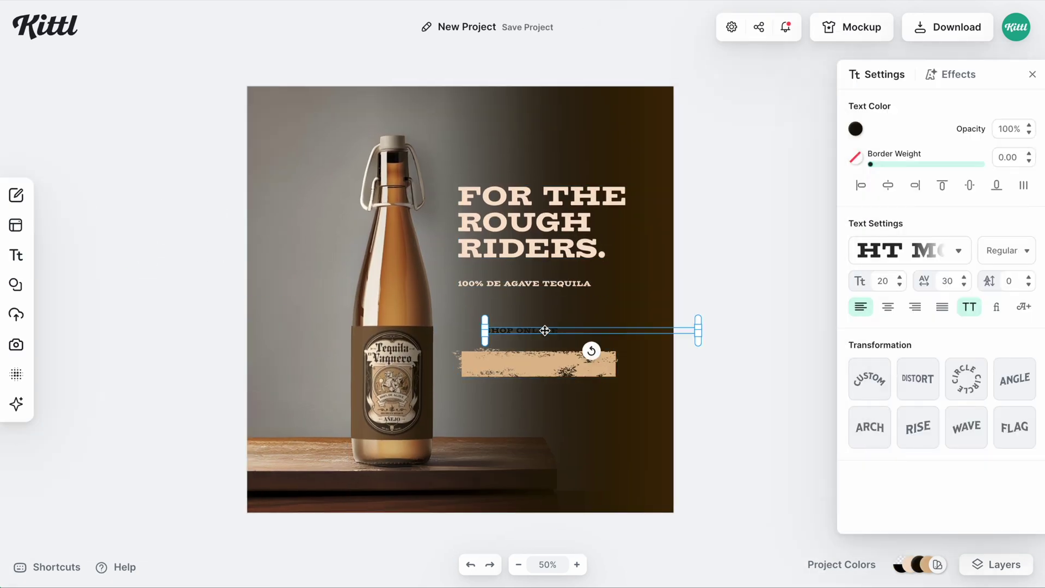
# Step: Place the SHOP ONLINE text on the tan shape and add a smaller sample paragraph
pyautogui.moveTo(572, 332); pyautogui.dragTo(572, 366)
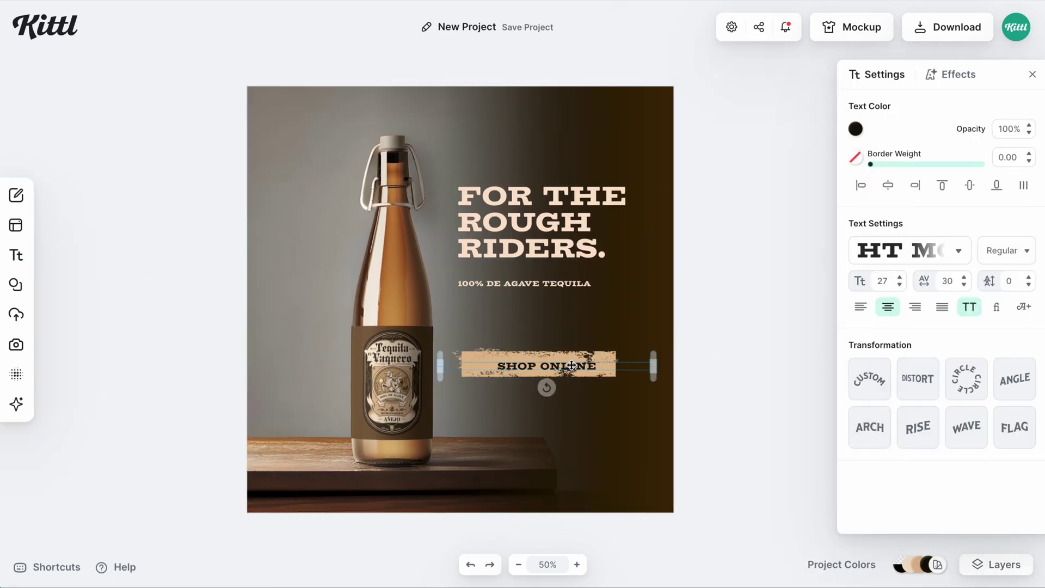
pyautogui.click(749, 406)
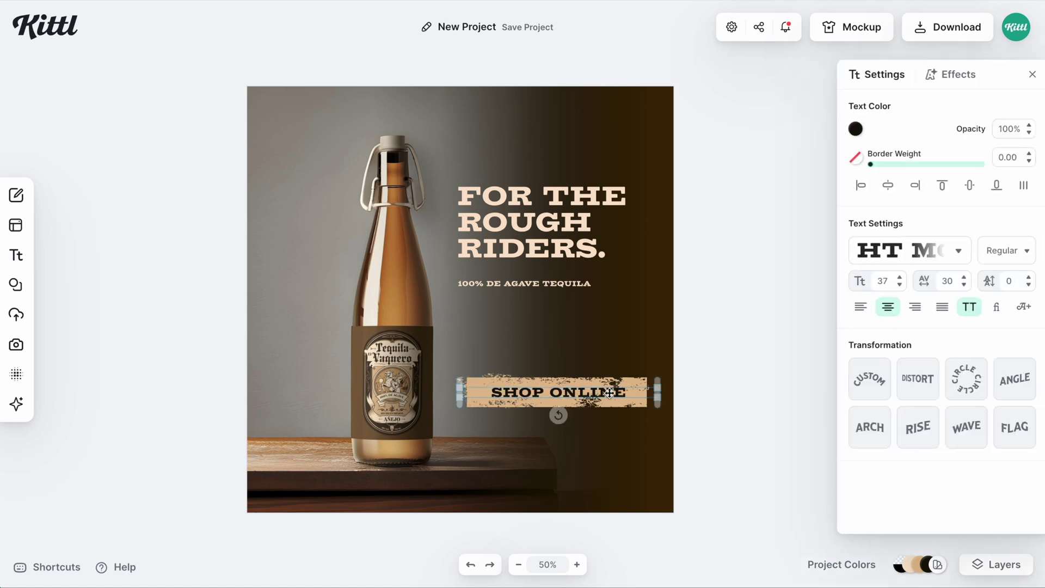
pyautogui.click(751, 397)
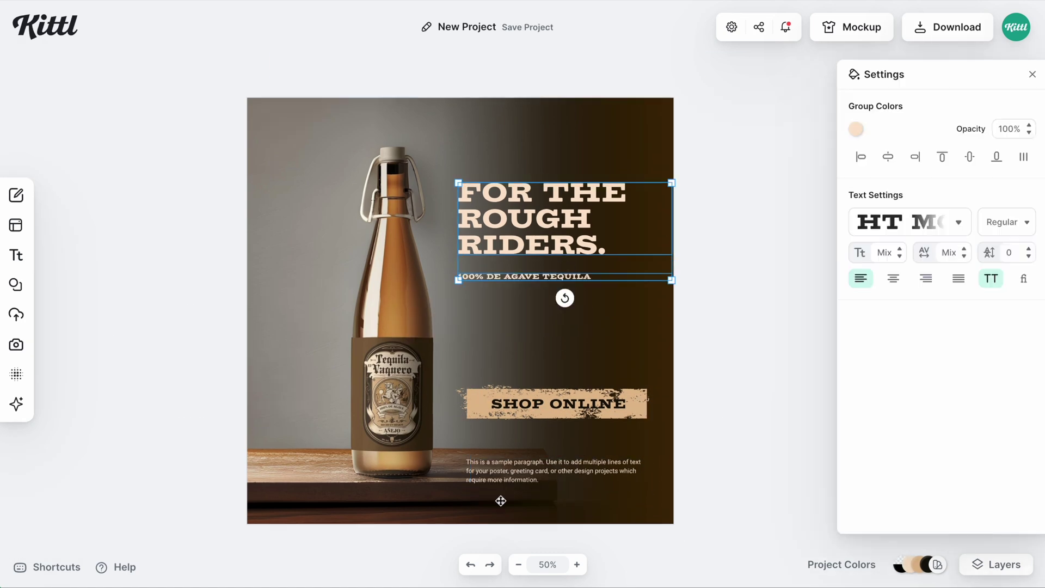
pyautogui.click(769, 396)
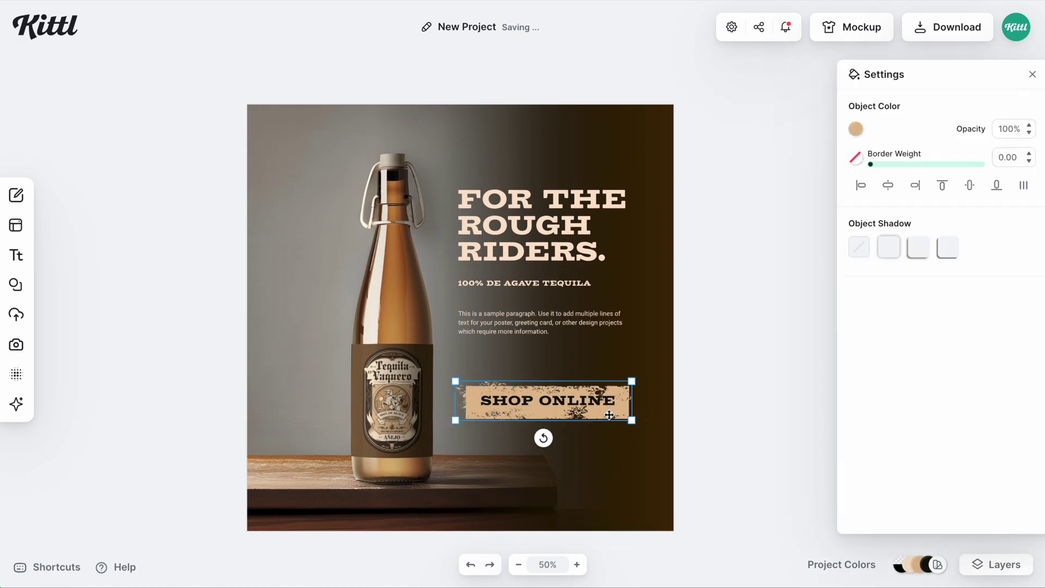
pyautogui.click(786, 422)
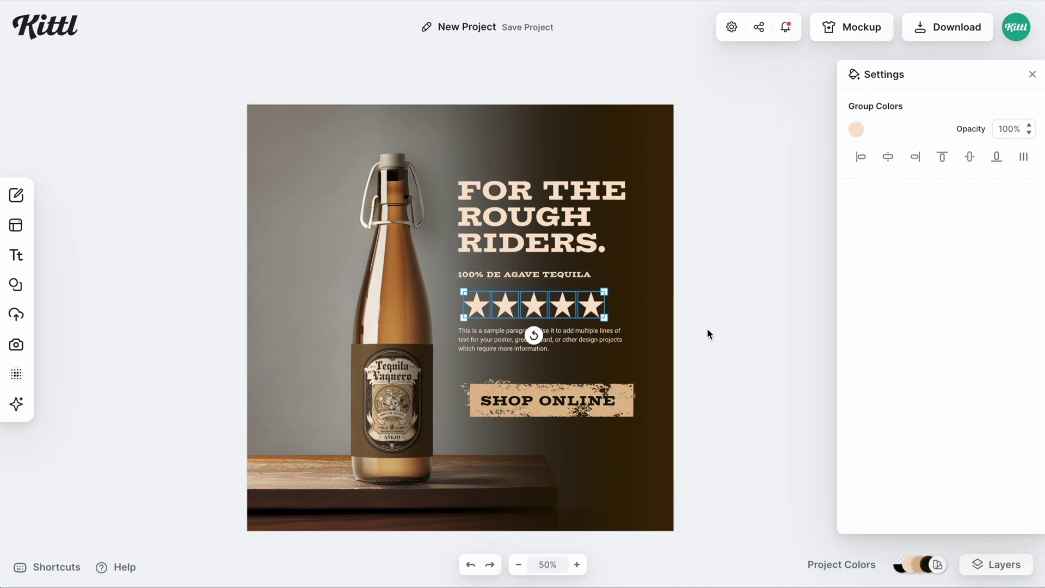
# Step: Complete the row with a fifth star, then adjust the tan project colour
pyautogui.click(629, 330)
pyautogui.click(672, 226)
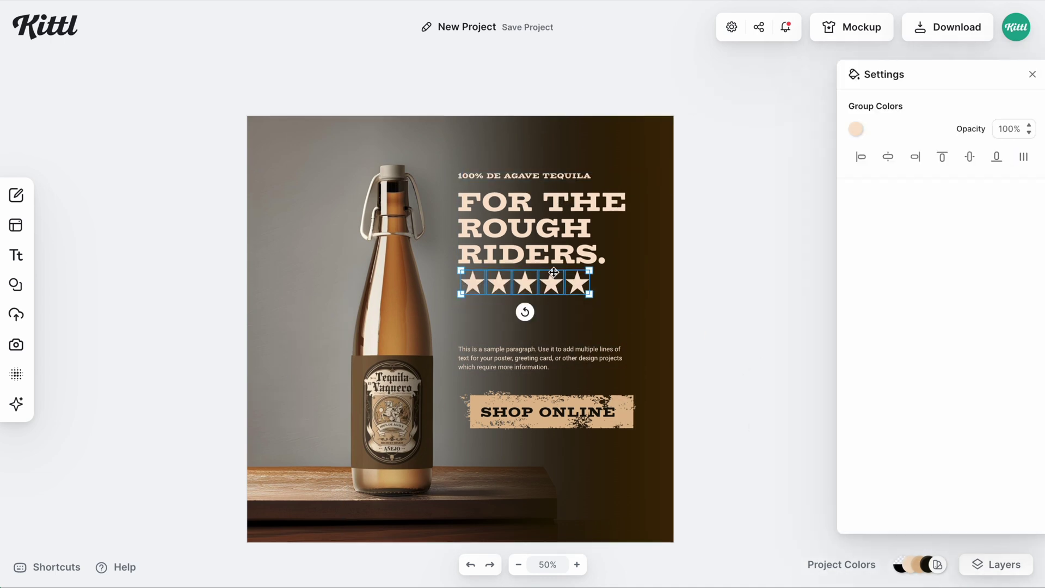
pyautogui.click(756, 411)
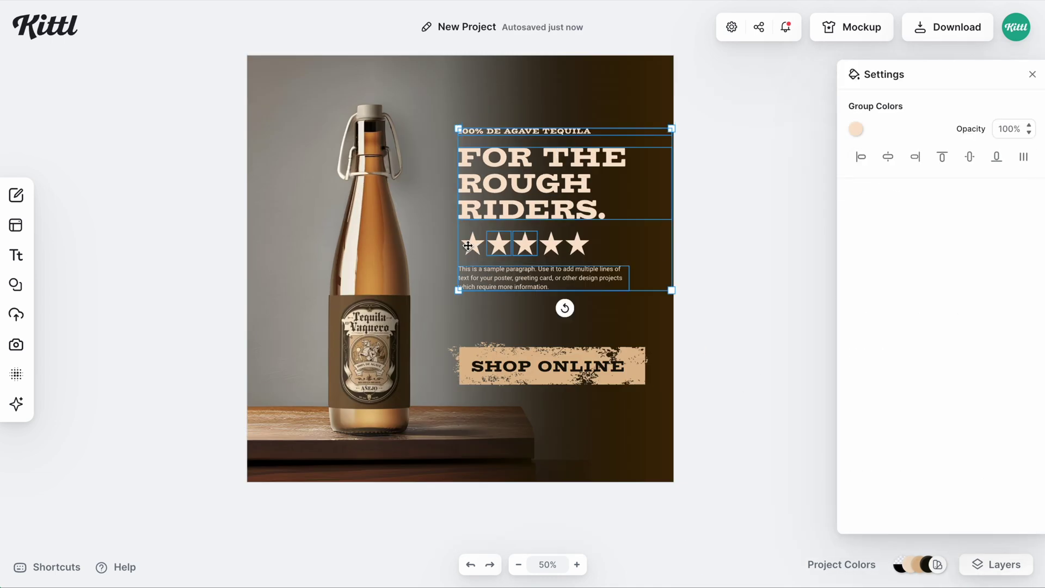
pyautogui.click(888, 564)
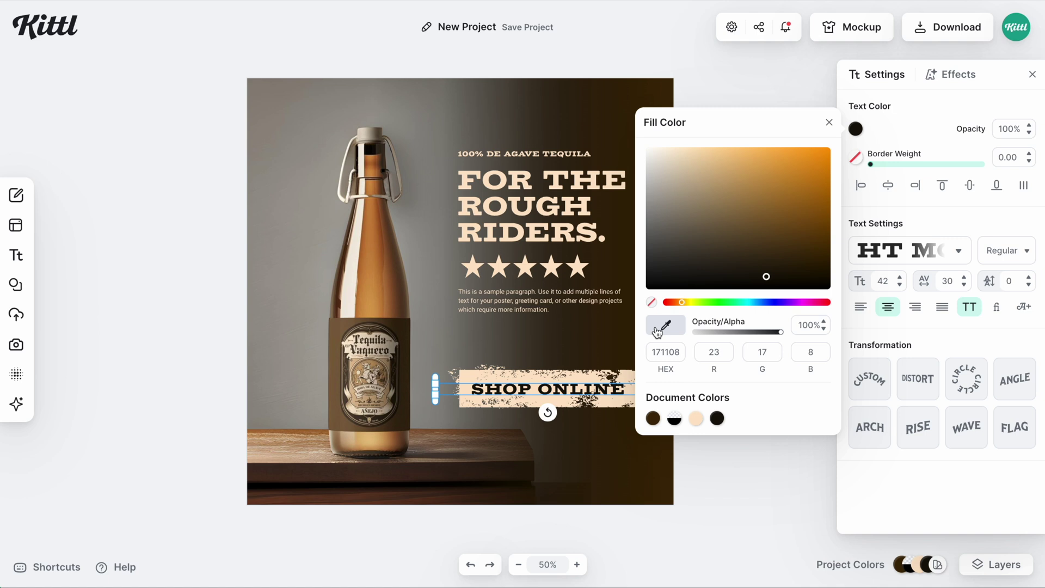
pyautogui.click(788, 462)
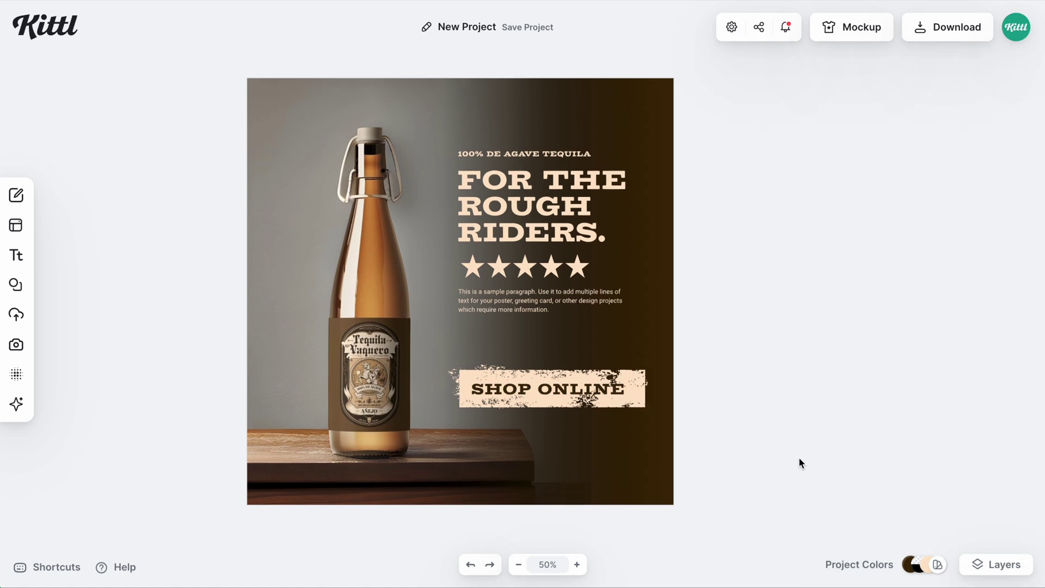